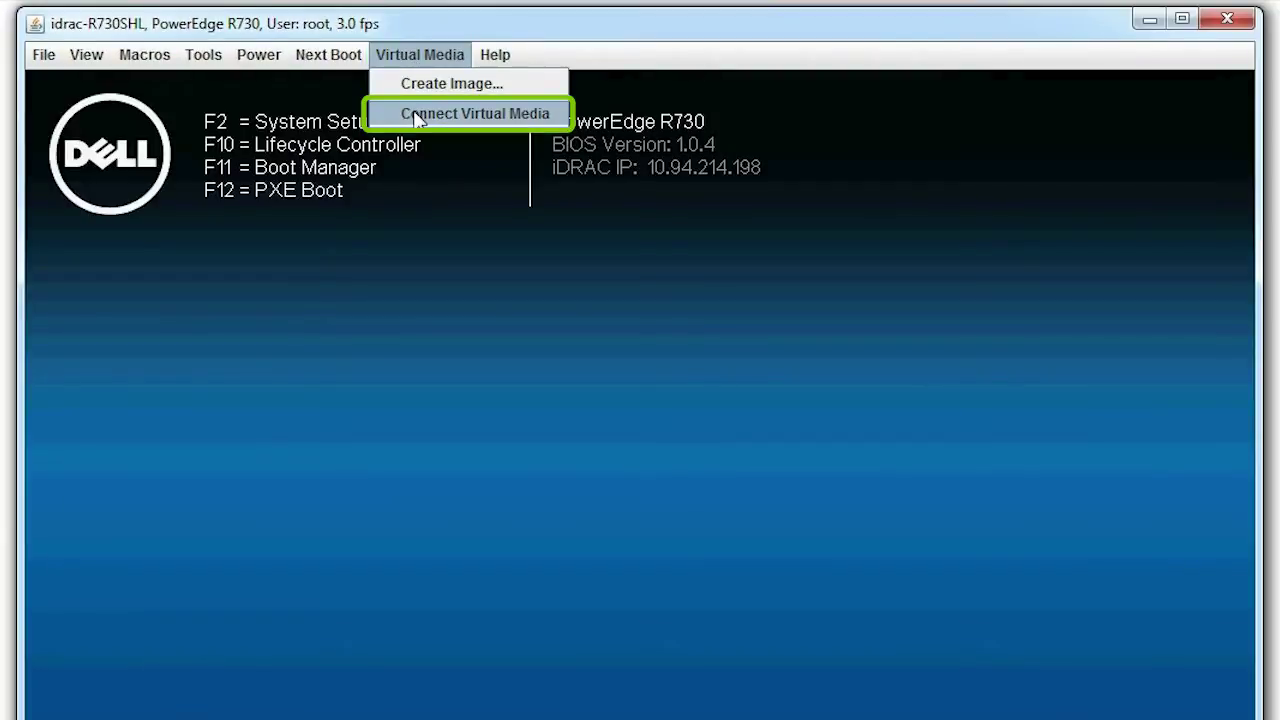
# Connect the virtual media to the server, then reopen the Virtual Media menu
pyautogui.click(413, 110)
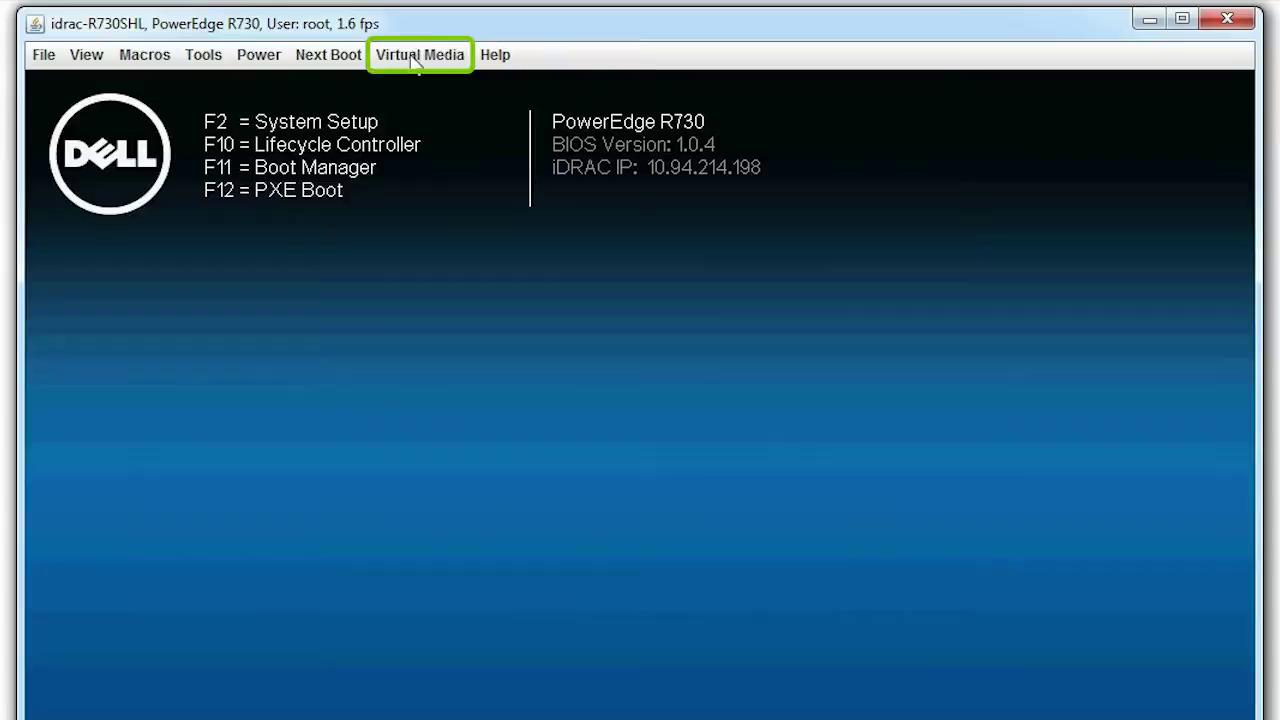
pyautogui.click(415, 56)
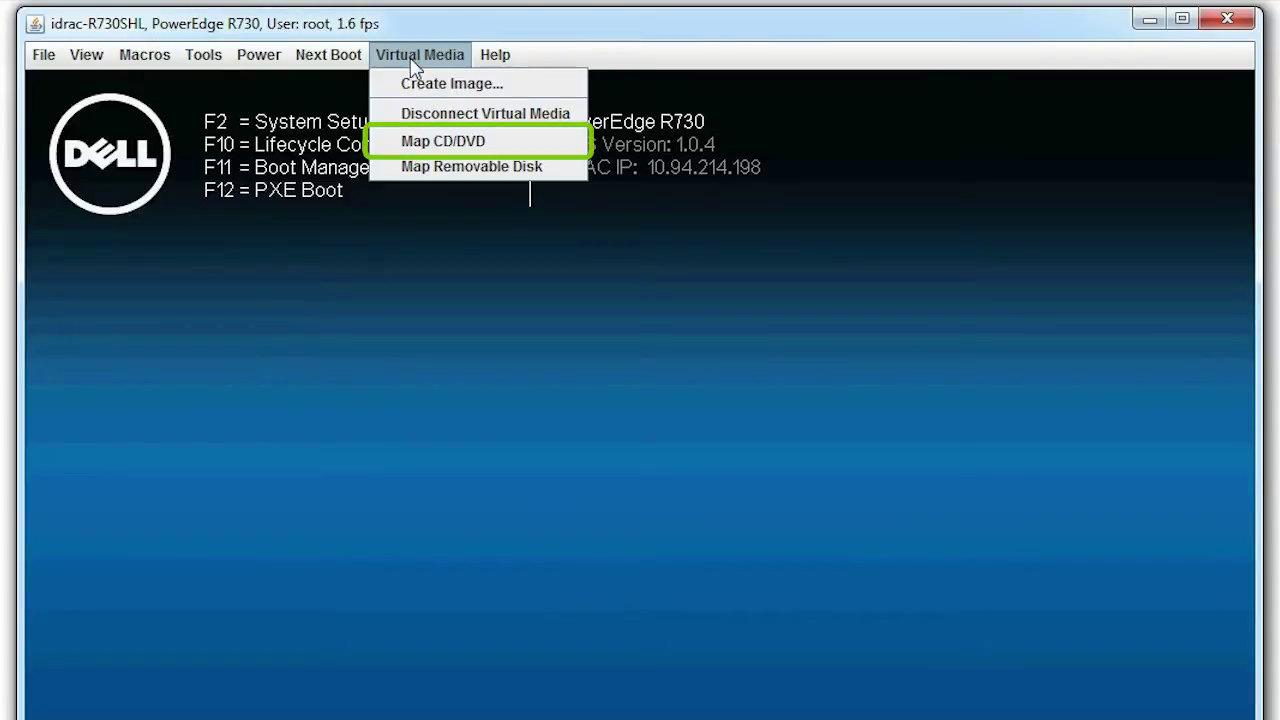
# Start mapping a CD/DVD image and browse the local Windows (C:) drive into the OS folder
pyautogui.click(422, 141)
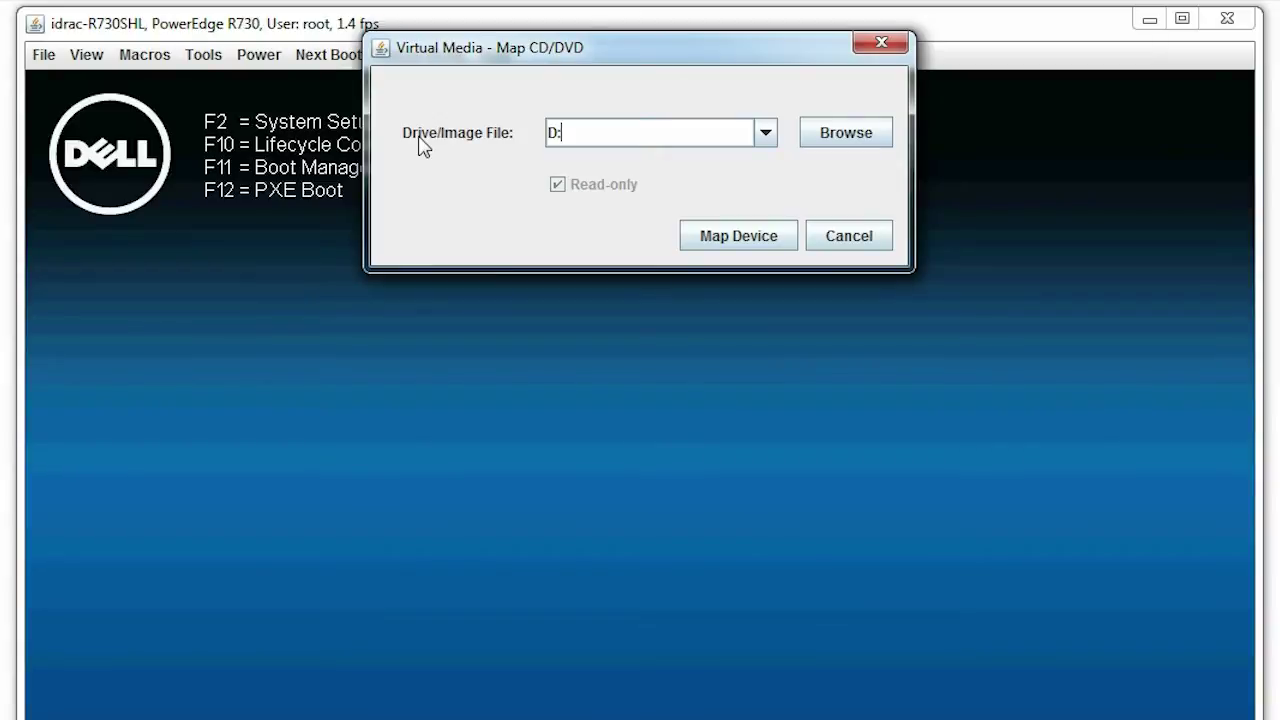
pyautogui.click(836, 146)
pyautogui.click(742, 360)
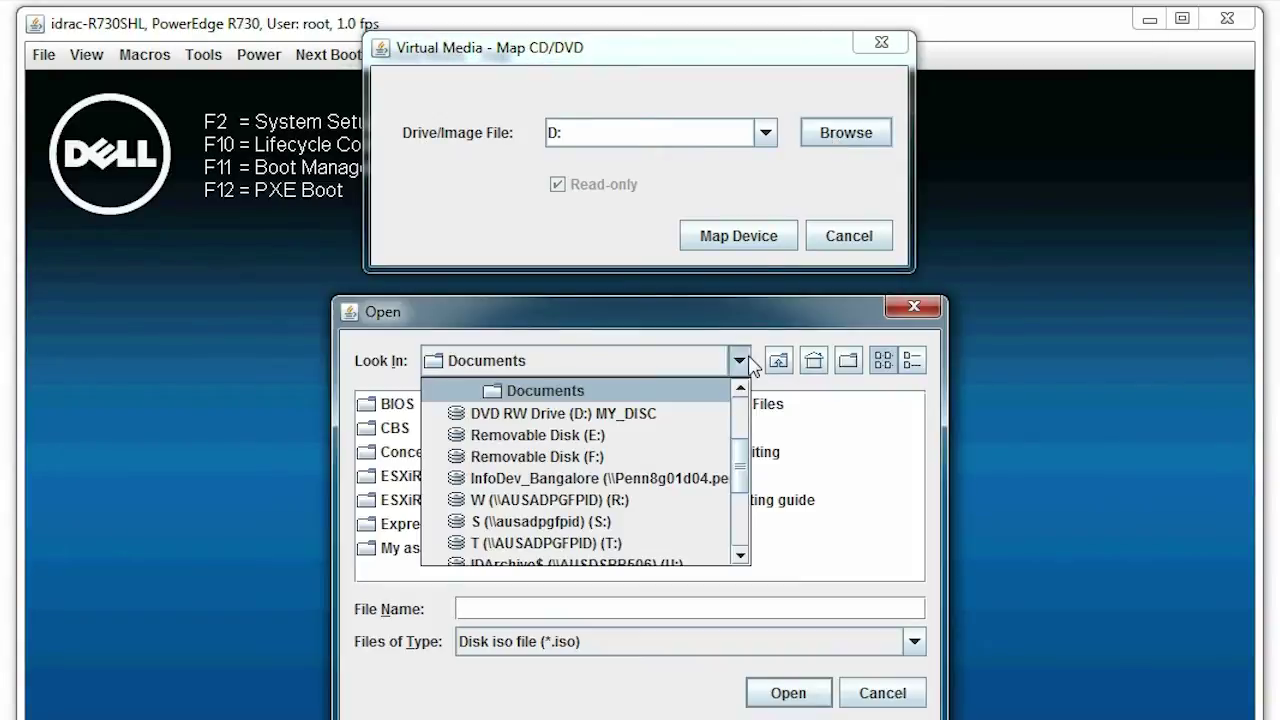
pyautogui.scroll(2, 674, 443)
pyautogui.click(674, 437)
pyautogui.doubleClick(440, 404)
pyautogui.doubleClick(395, 523)
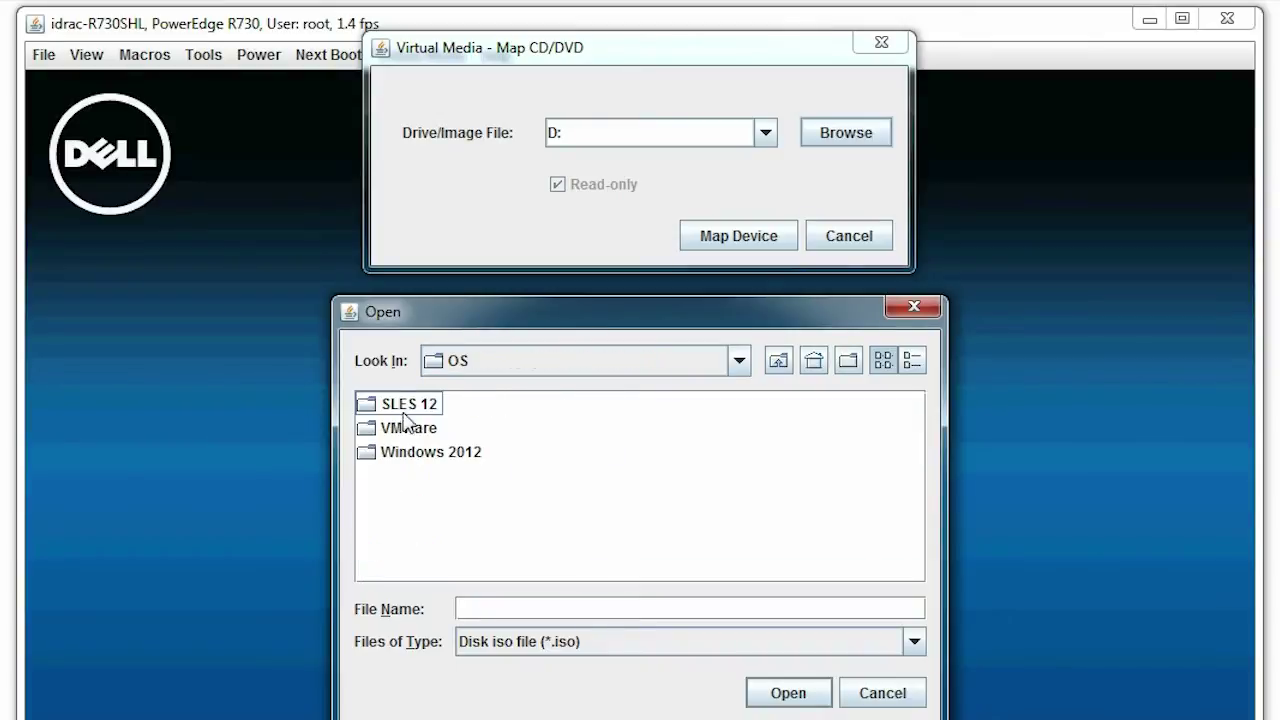
# Map SLE-12-Server-DVD-x86_64-GM-DVD1.iso from the SLES 12 folder as the virtual CD/DVD
pyautogui.doubleClick(404, 410)
pyautogui.click(404, 410)
pyautogui.click(788, 693)
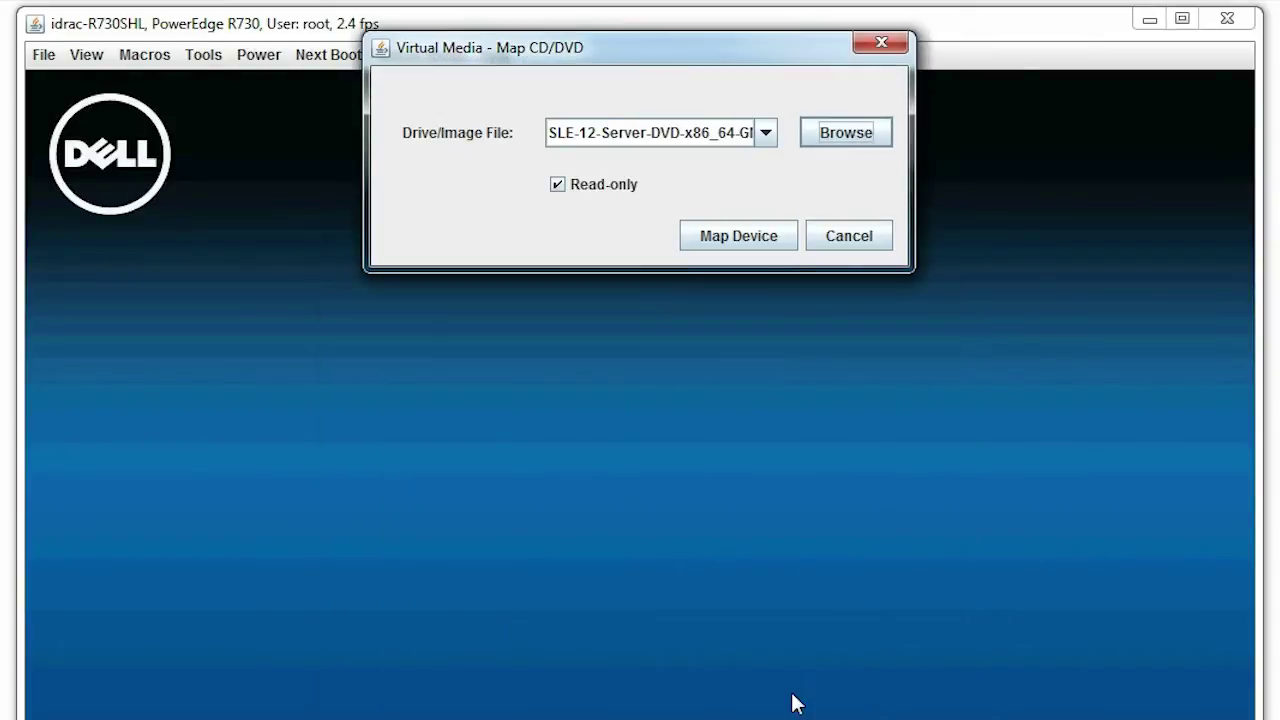
pyautogui.click(736, 244)
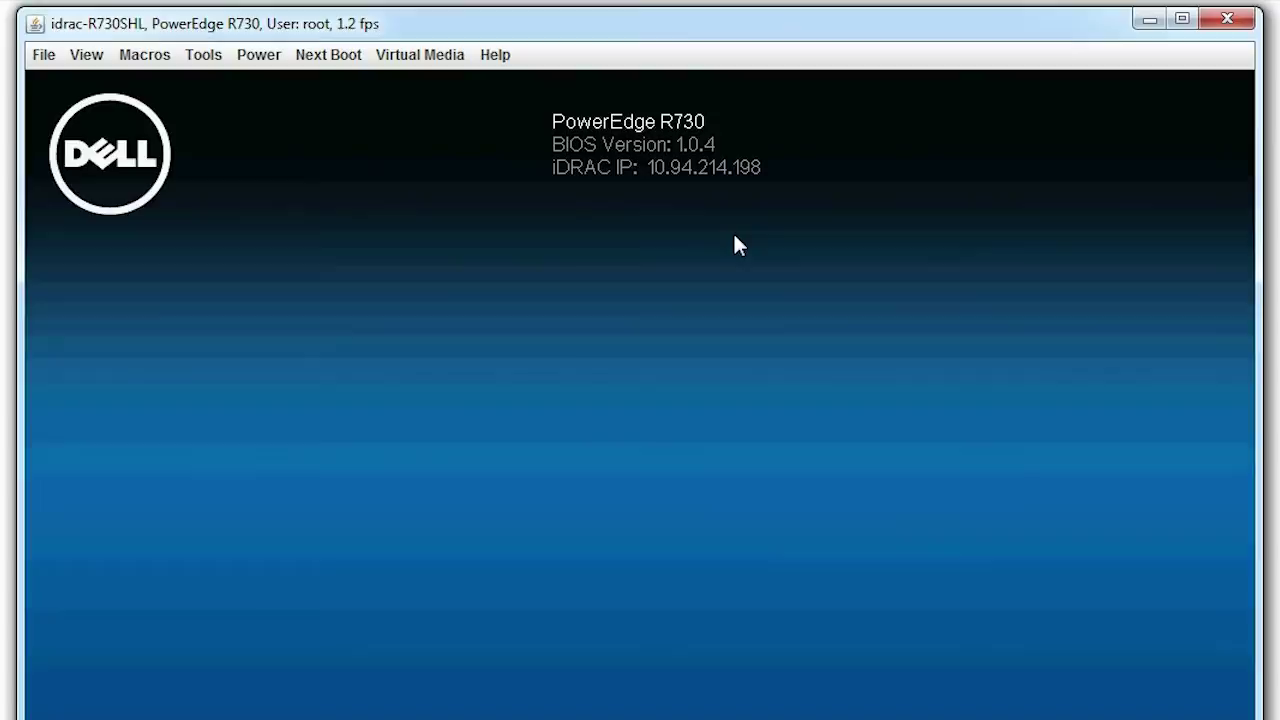
pyautogui.click(412, 60)
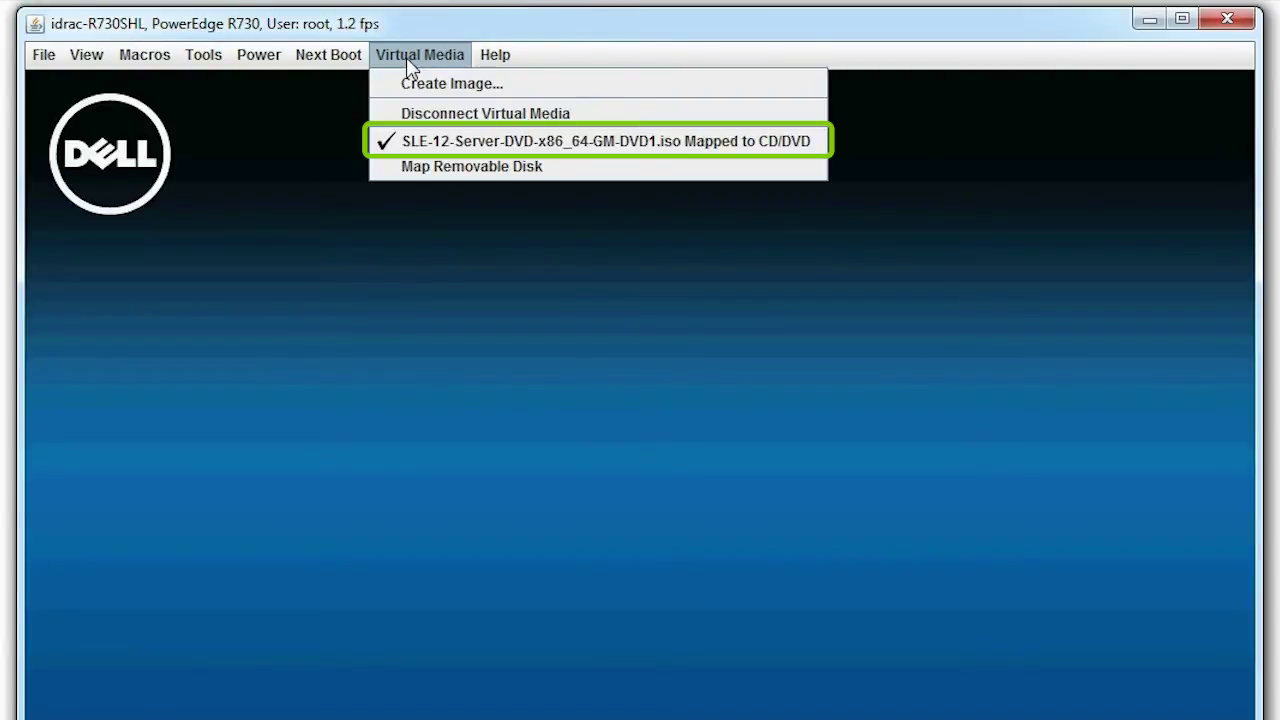
# Warm-reset the server through Power > Reset System and confirm it
pyautogui.click(314, 140)
pyautogui.click(261, 57)
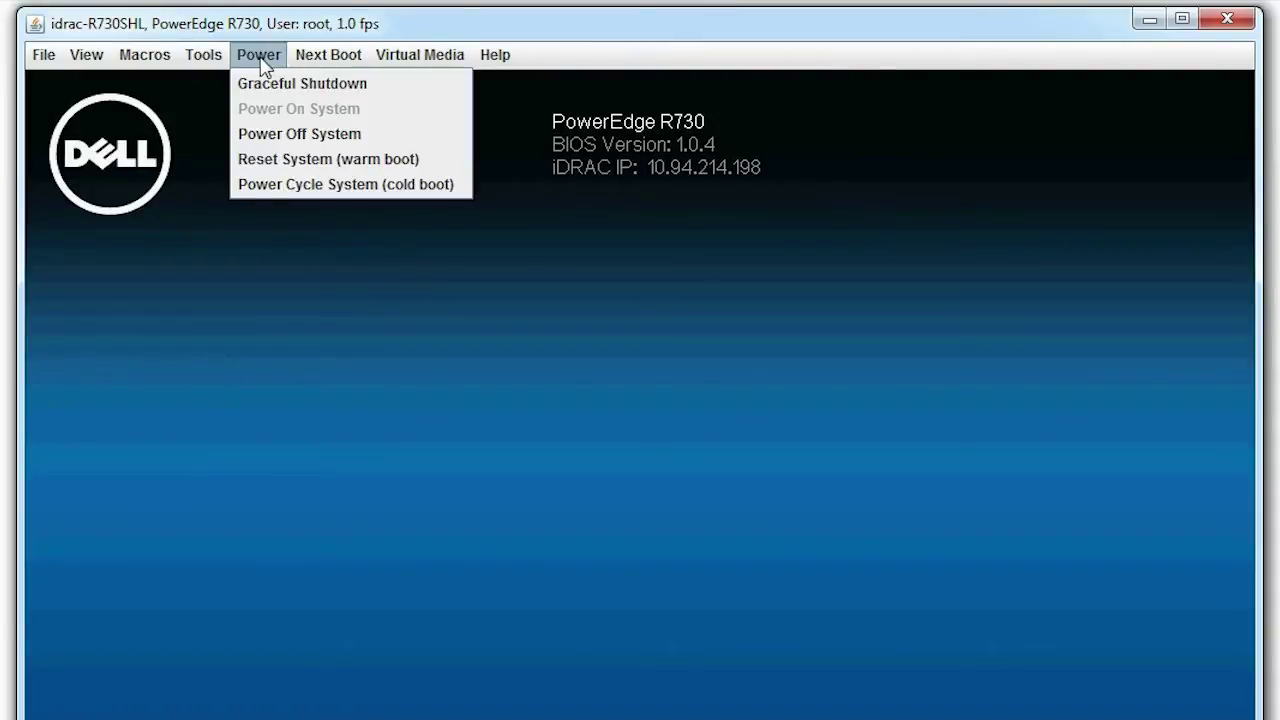
pyautogui.click(266, 158)
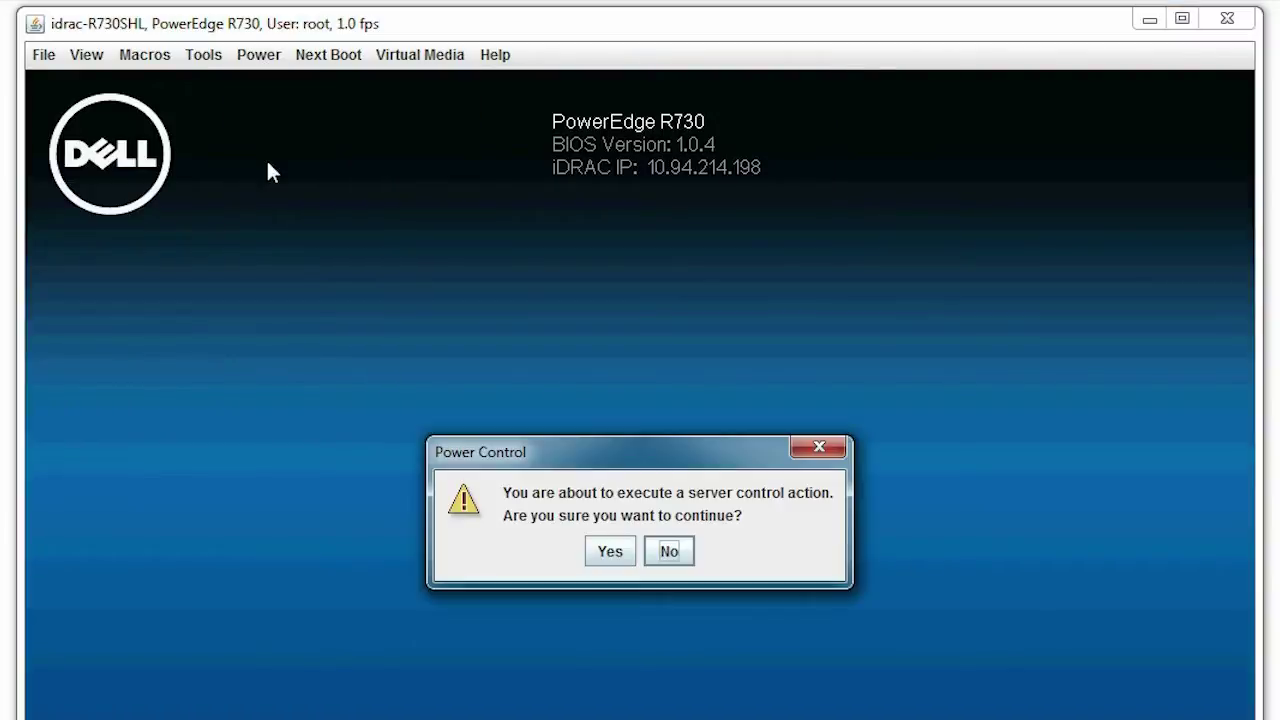
pyautogui.click(620, 558)
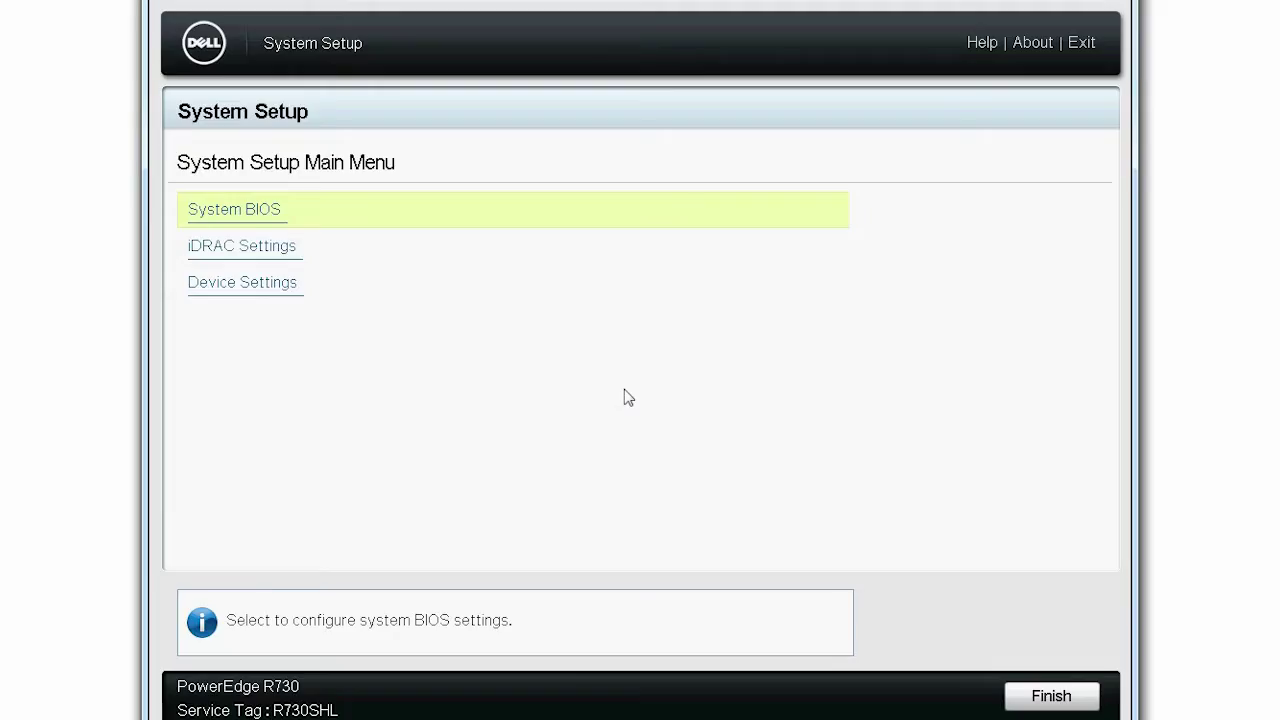
# Navigate System BIOS > Boot Settings > Boot Option Settings to show the boot sequence
pyautogui.click(609, 214)
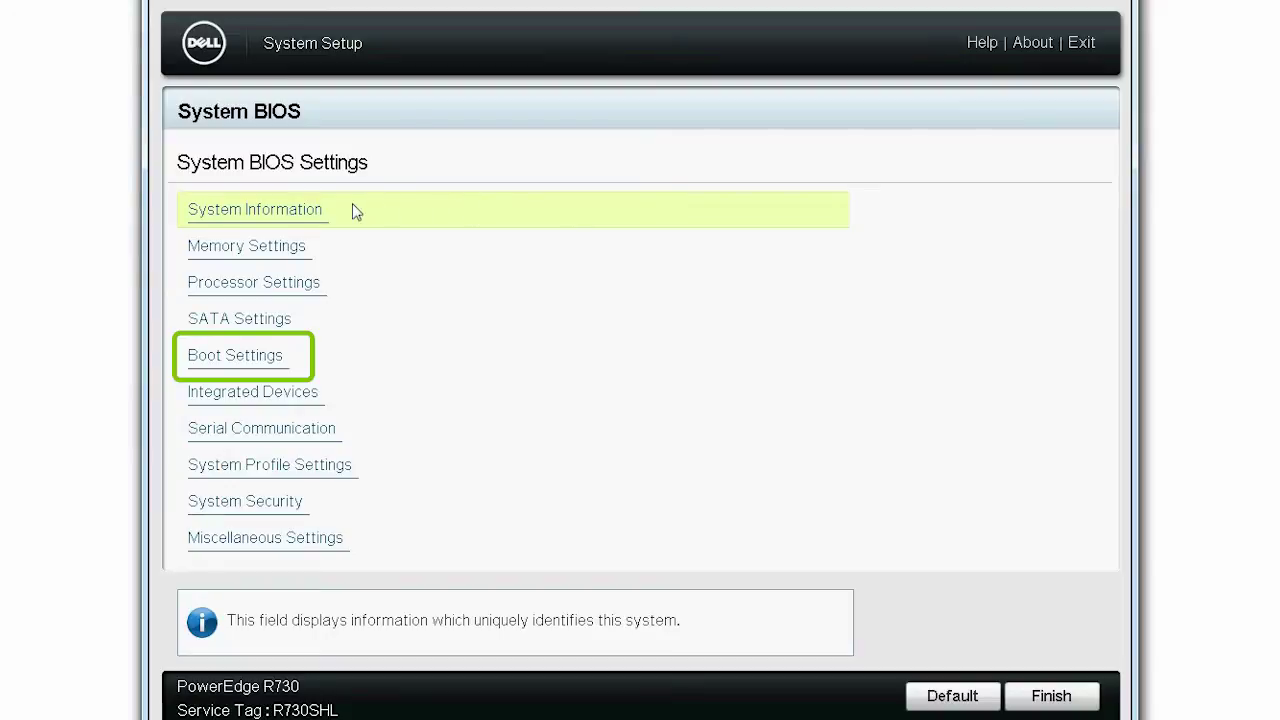
pyautogui.click(314, 356)
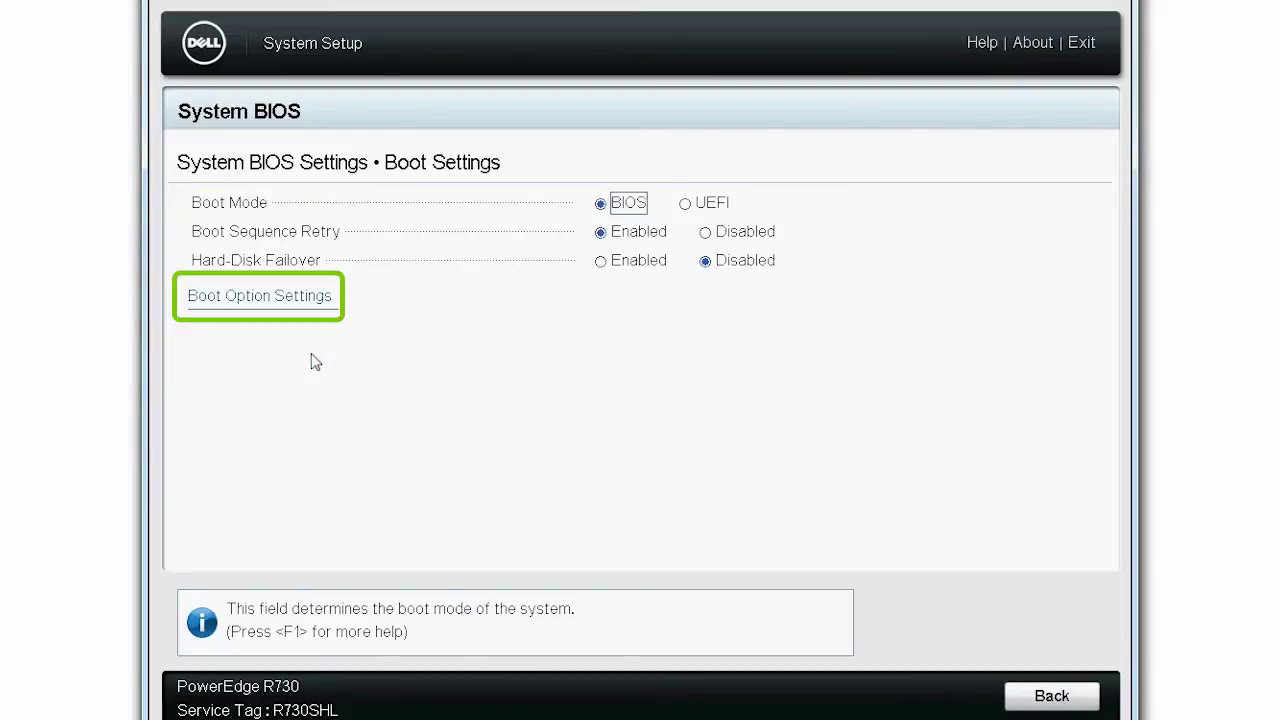
pyautogui.click(308, 303)
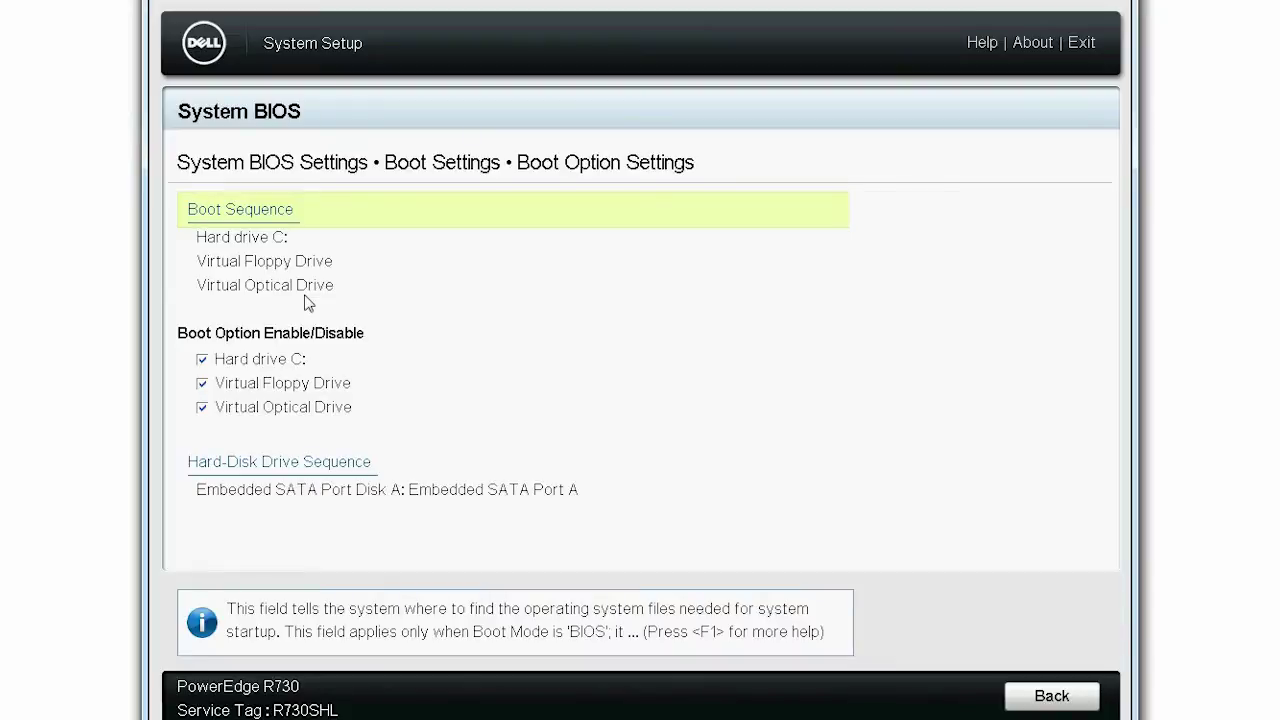
# Move Virtual Optical Drive up two places to the top of the boot sequence, above Hard drive C:
pyautogui.click(275, 218)
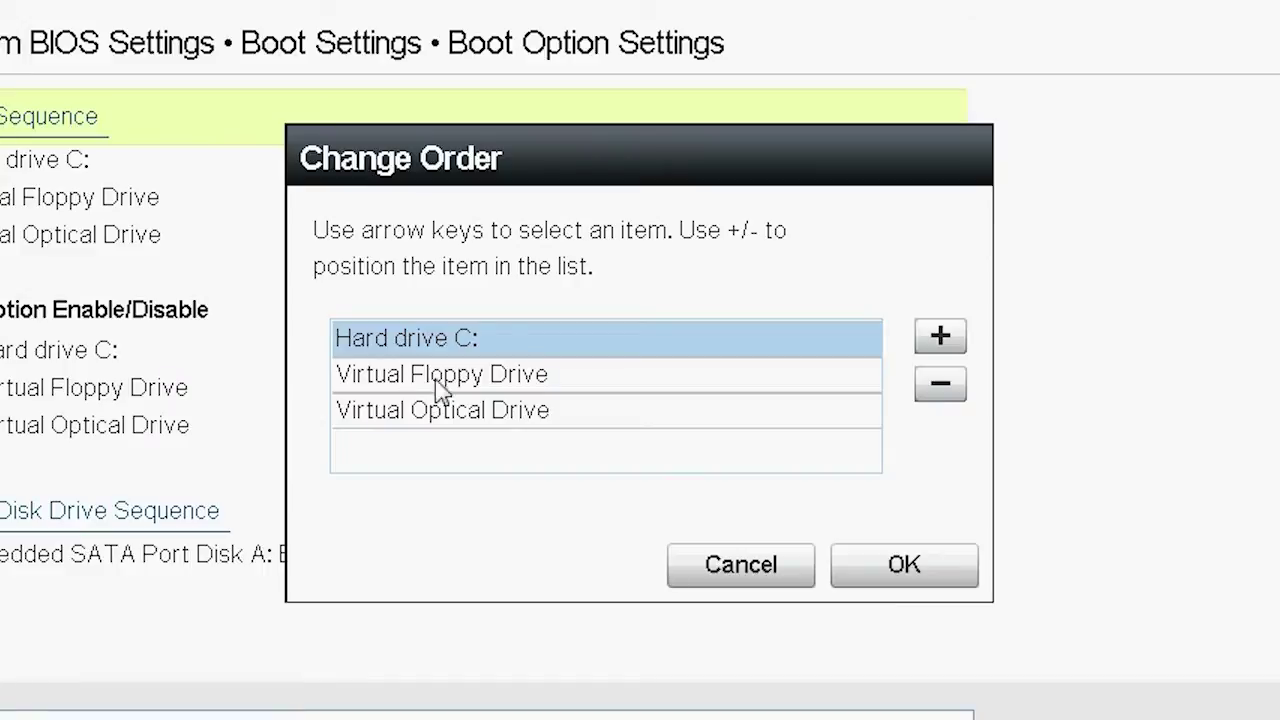
pyautogui.click(465, 405)
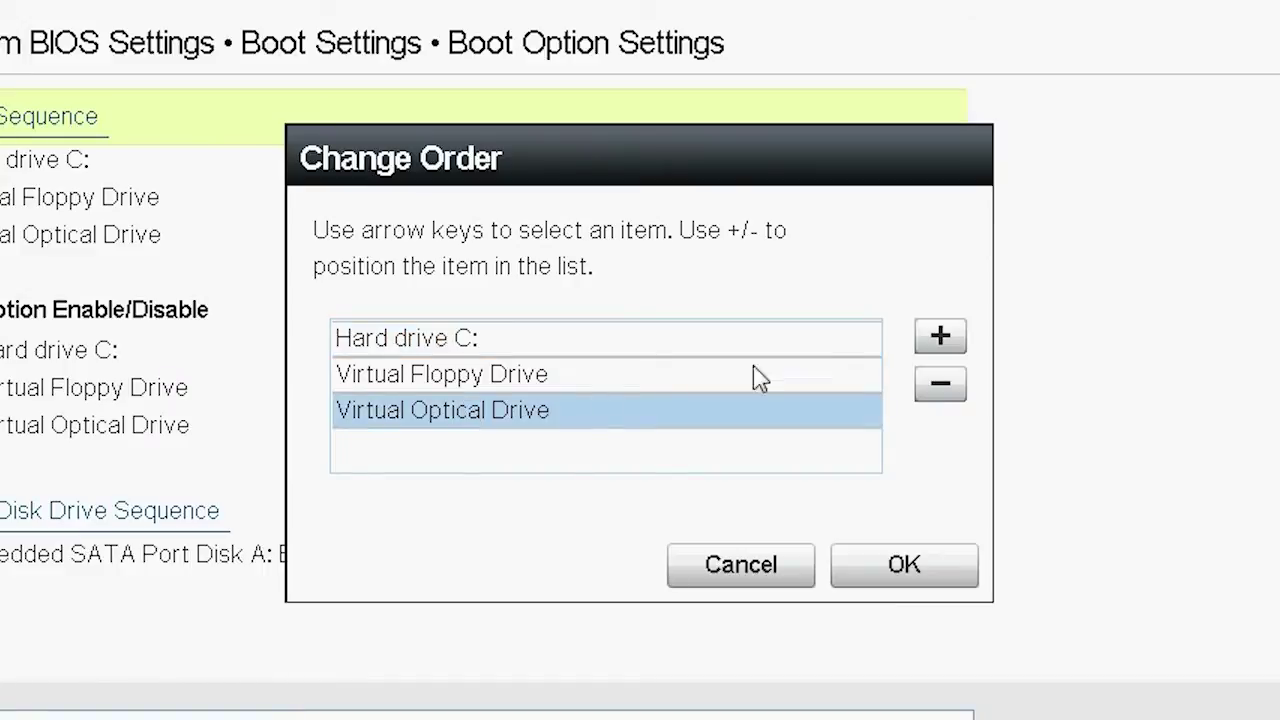
pyautogui.click(941, 337)
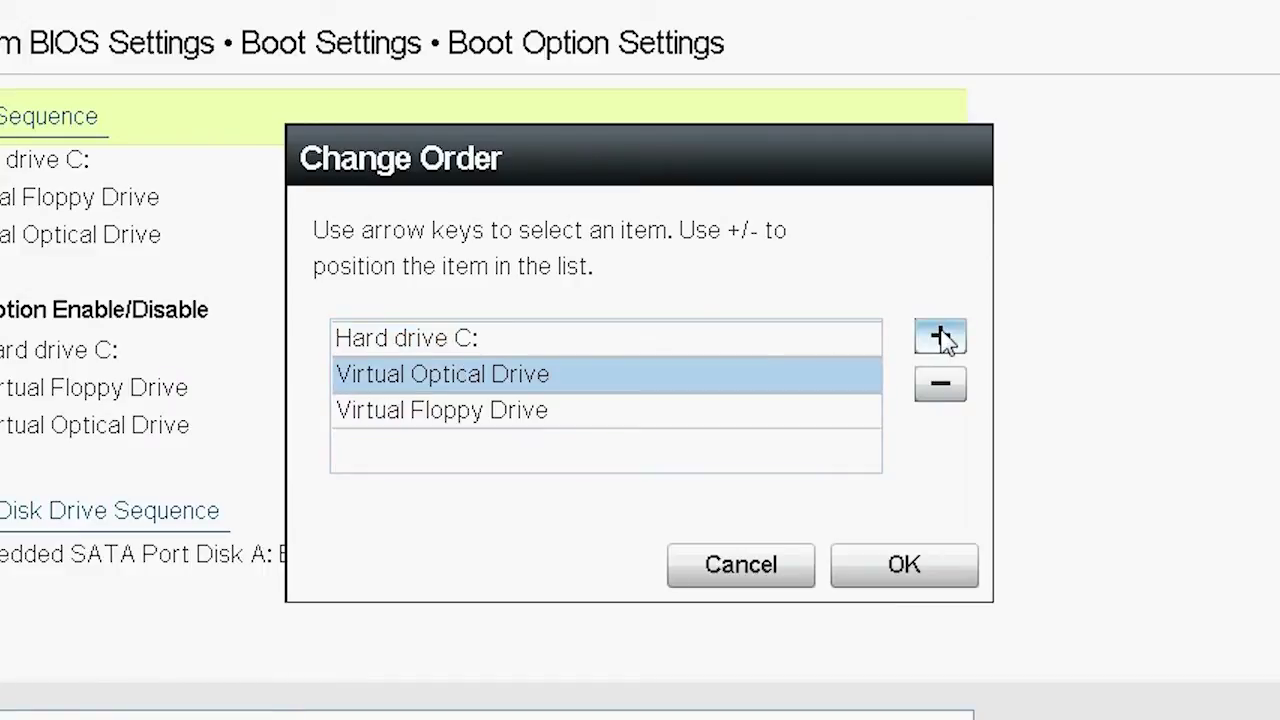
pyautogui.click(941, 337)
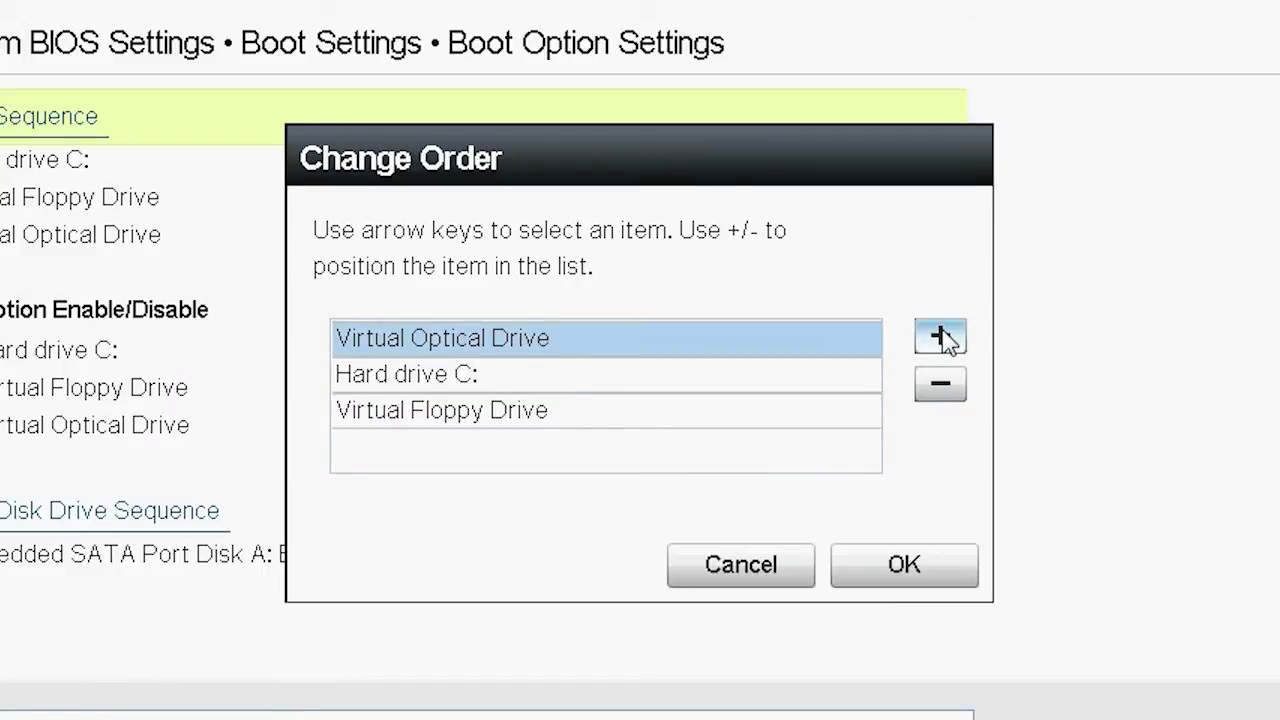
pyautogui.click(821, 390)
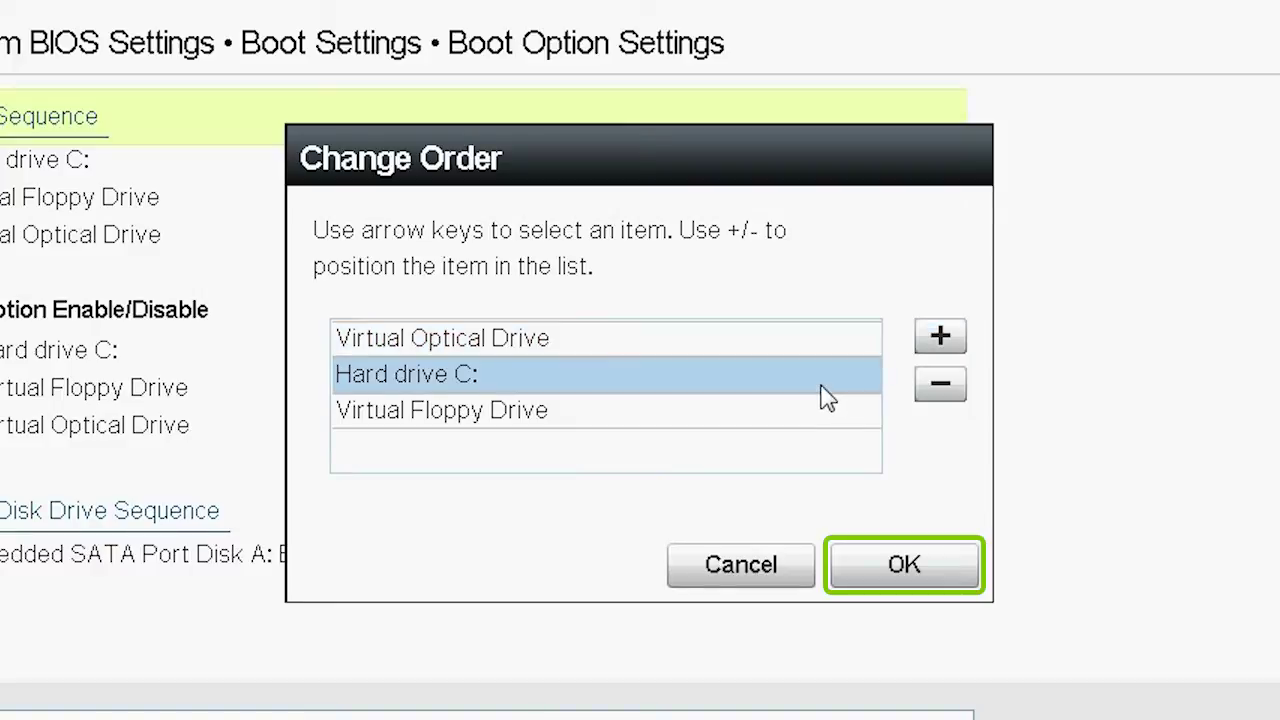
# Accept the new boot order and leave the Hard-Disk Drive Sequence unchanged, then go back to the BIOS menus
pyautogui.click(905, 566)
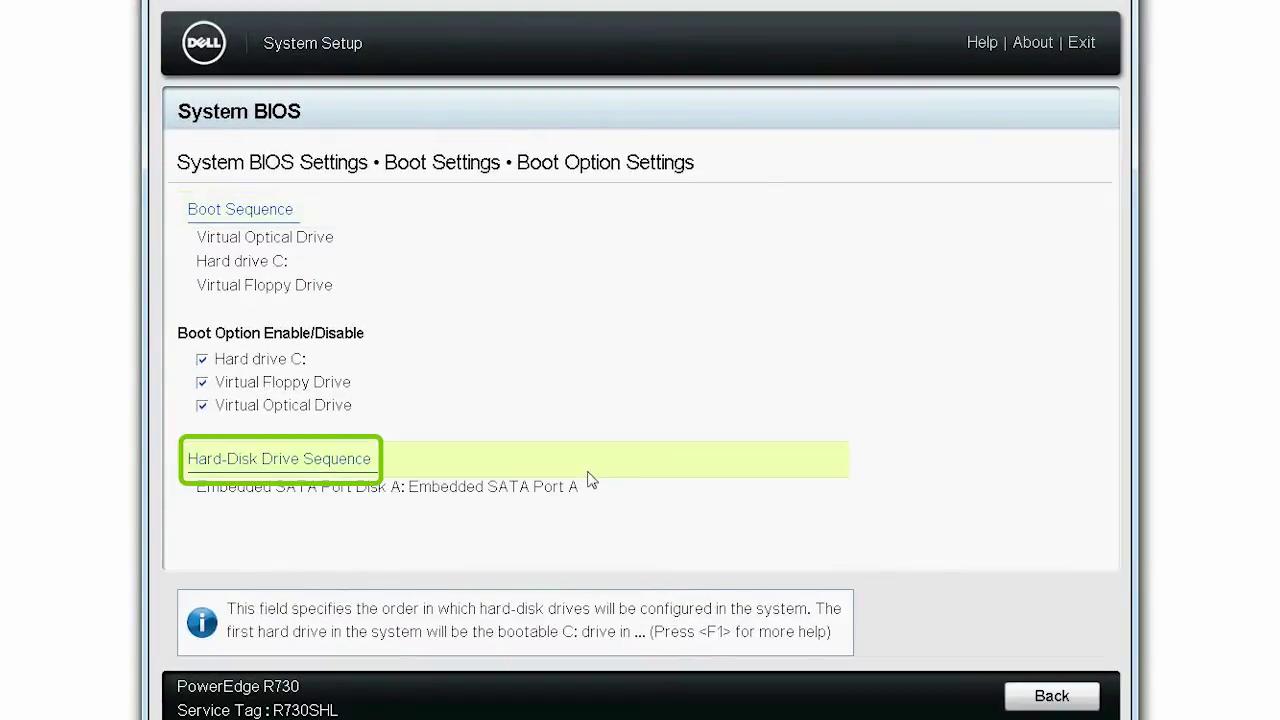
pyautogui.click(400, 463)
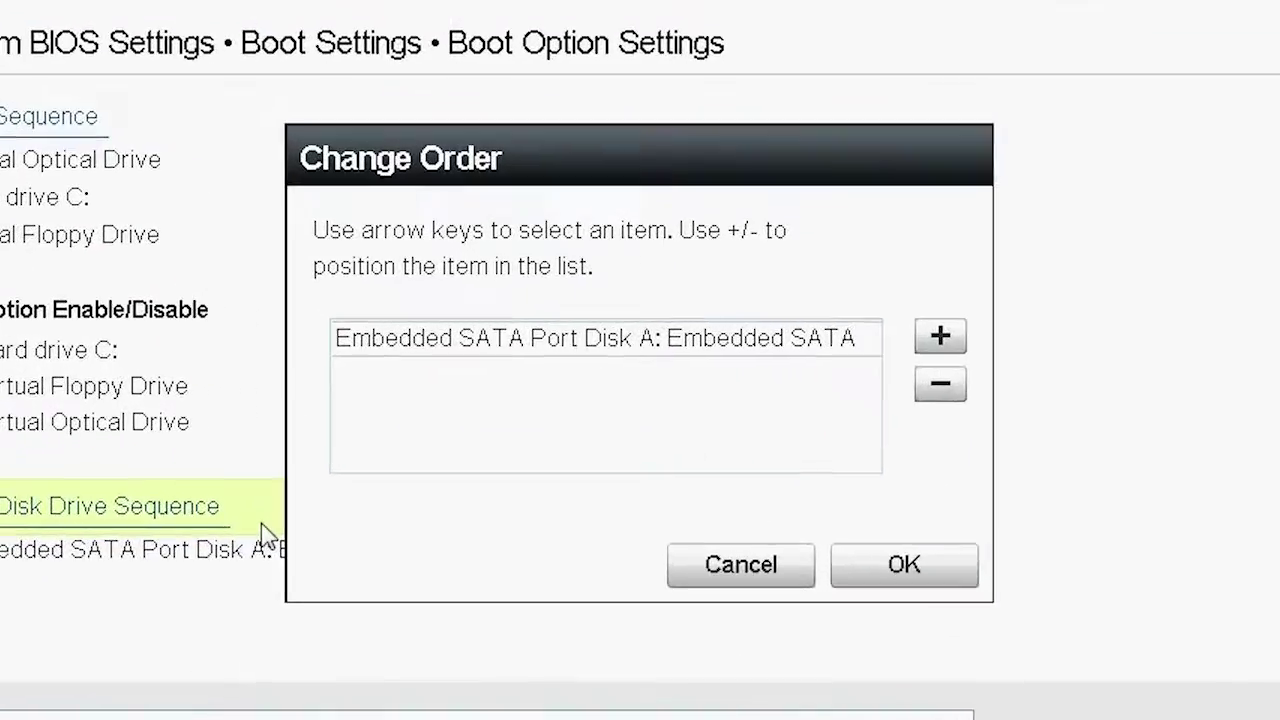
pyautogui.click(635, 341)
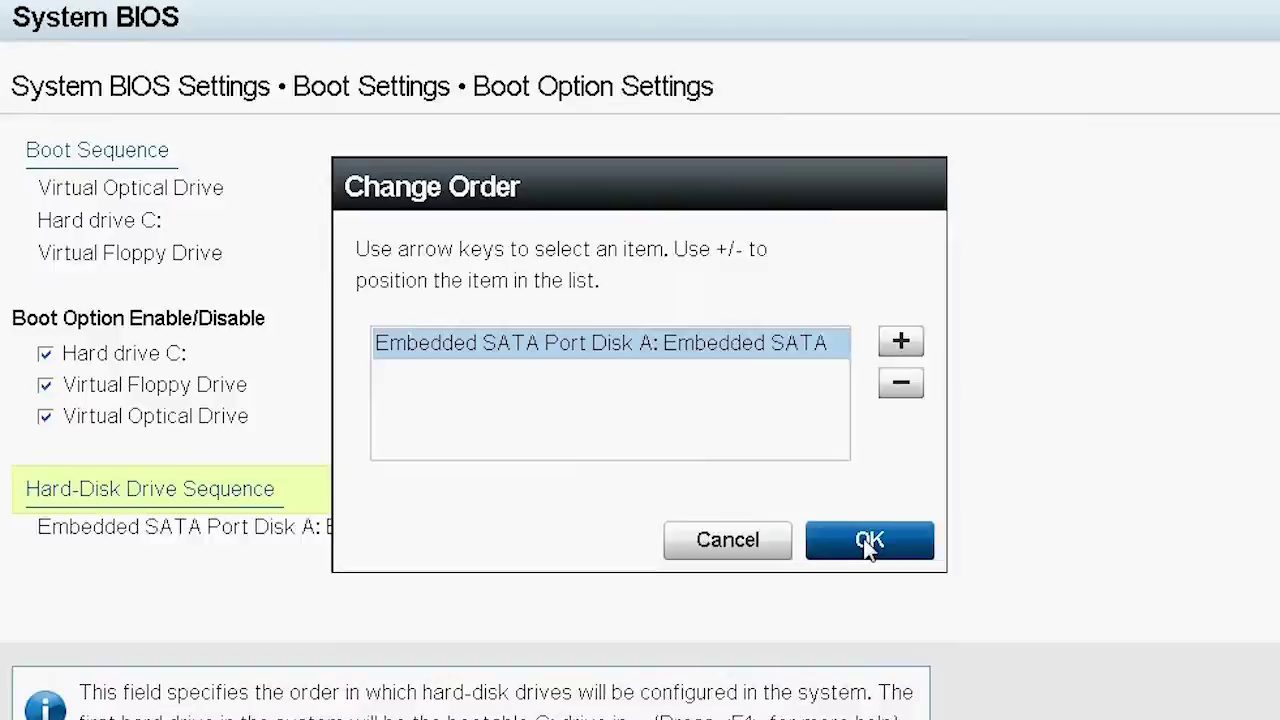
pyautogui.click(903, 568)
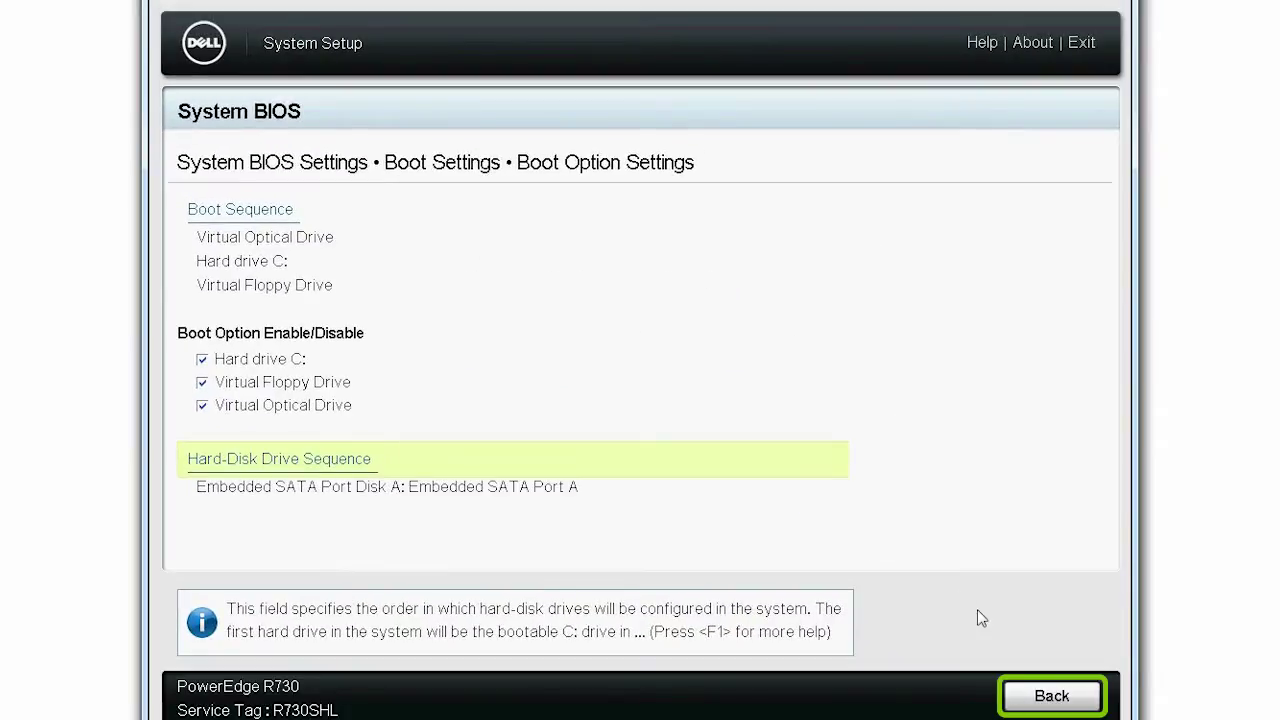
pyautogui.click(1047, 700)
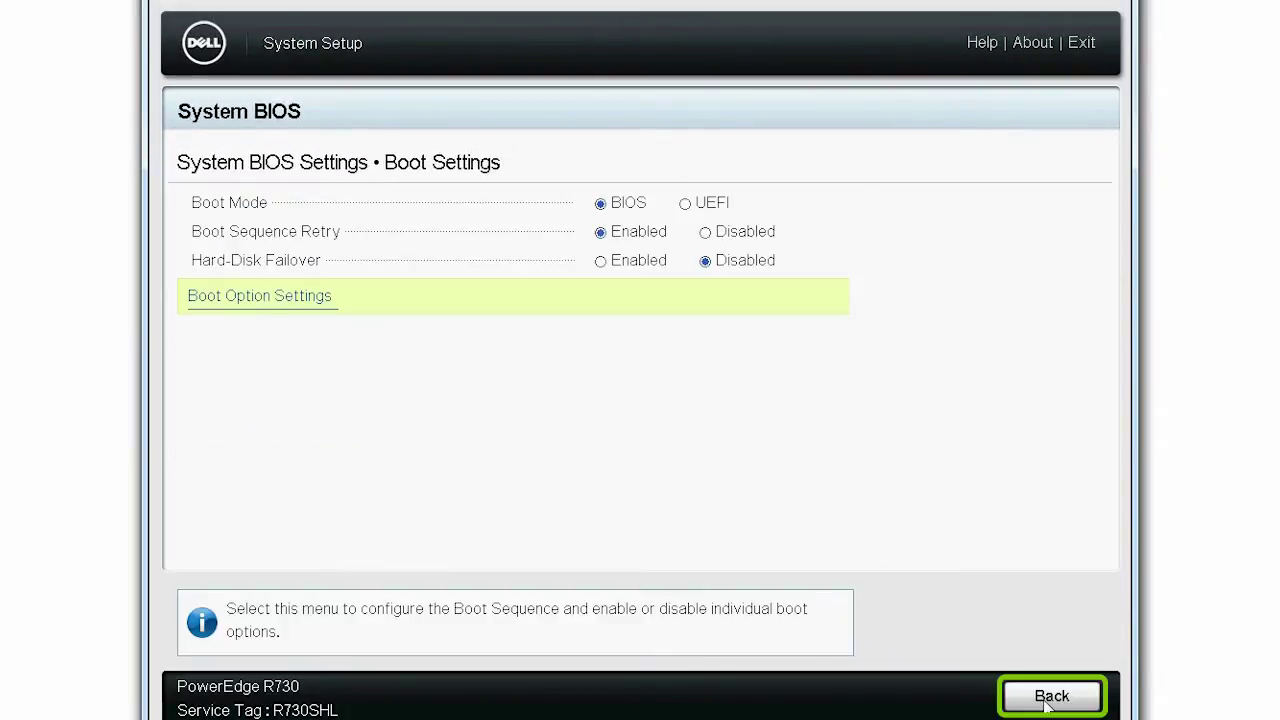
pyautogui.click(1047, 700)
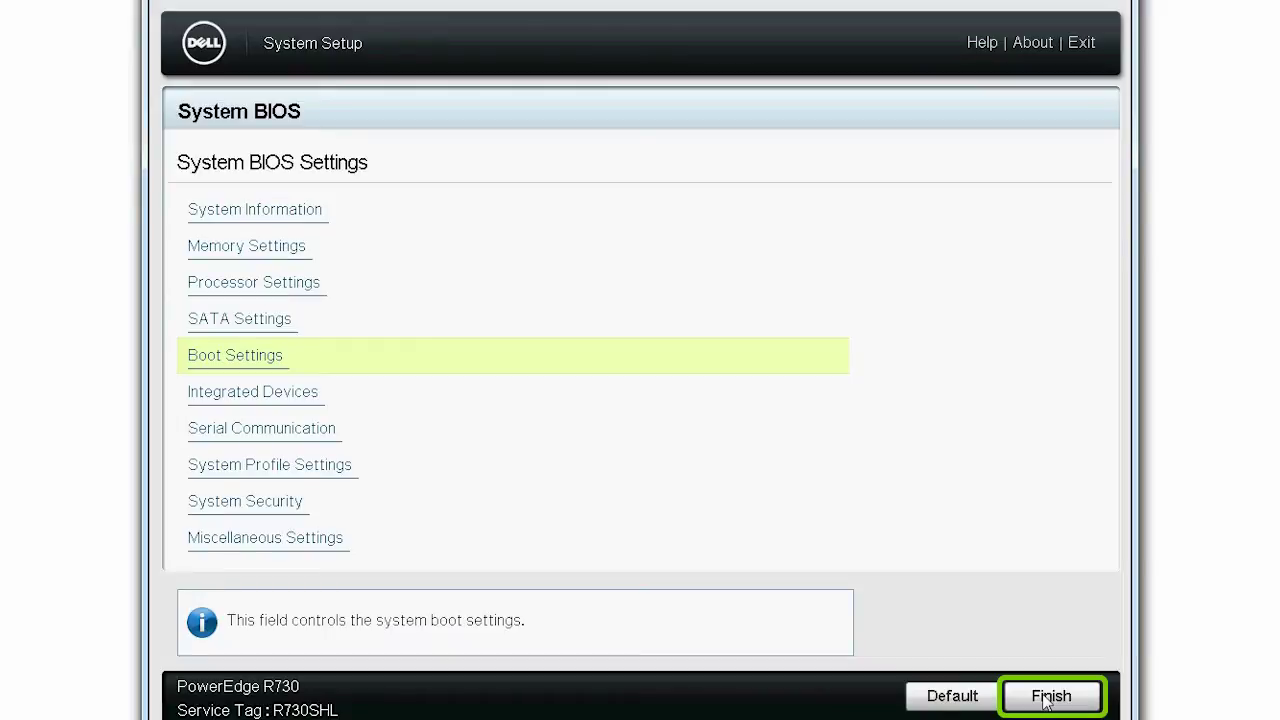
# Save the changed BIOS settings, then exit System Setup and confirm the reboot
pyautogui.click(1047, 700)
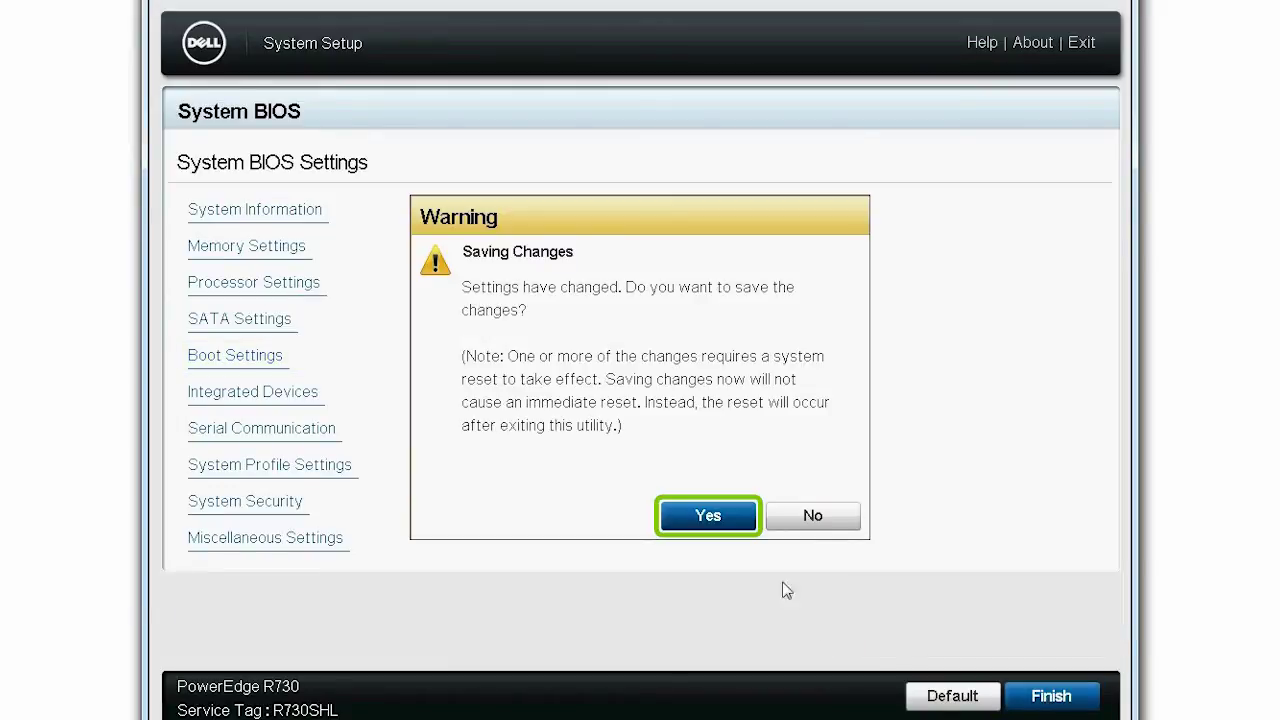
pyautogui.click(710, 516)
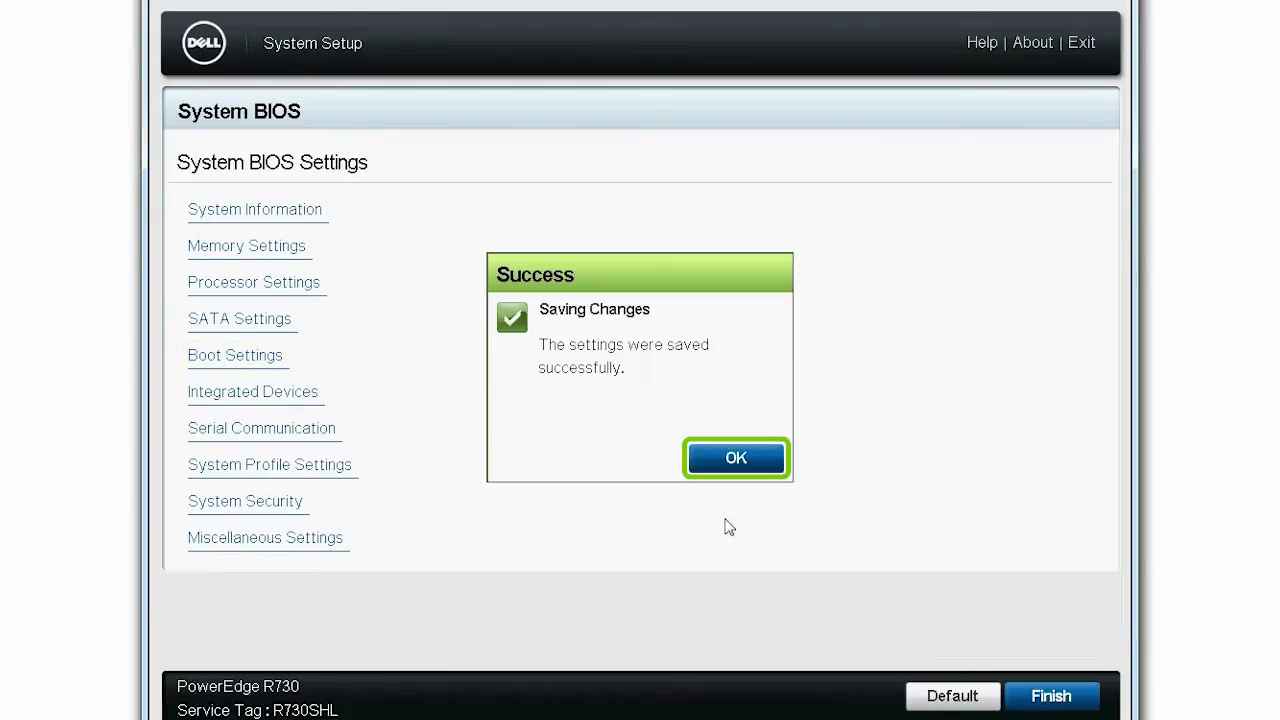
pyautogui.click(726, 460)
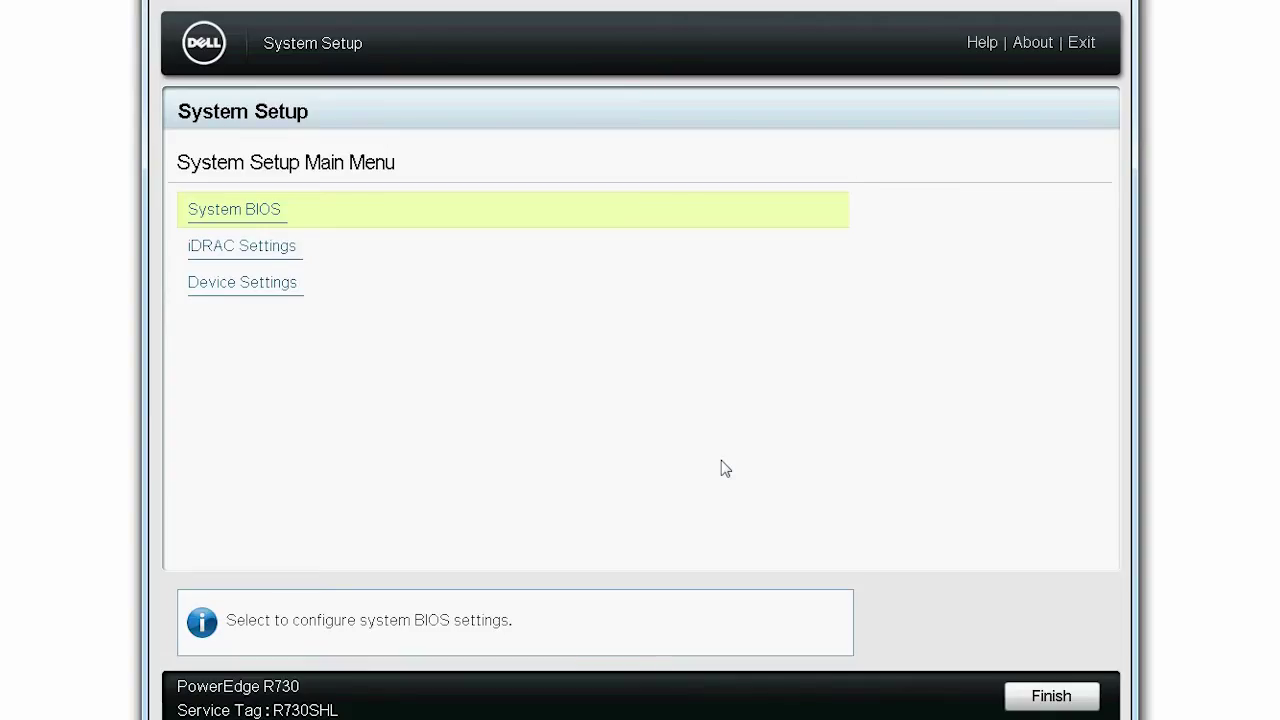
pyautogui.click(1050, 700)
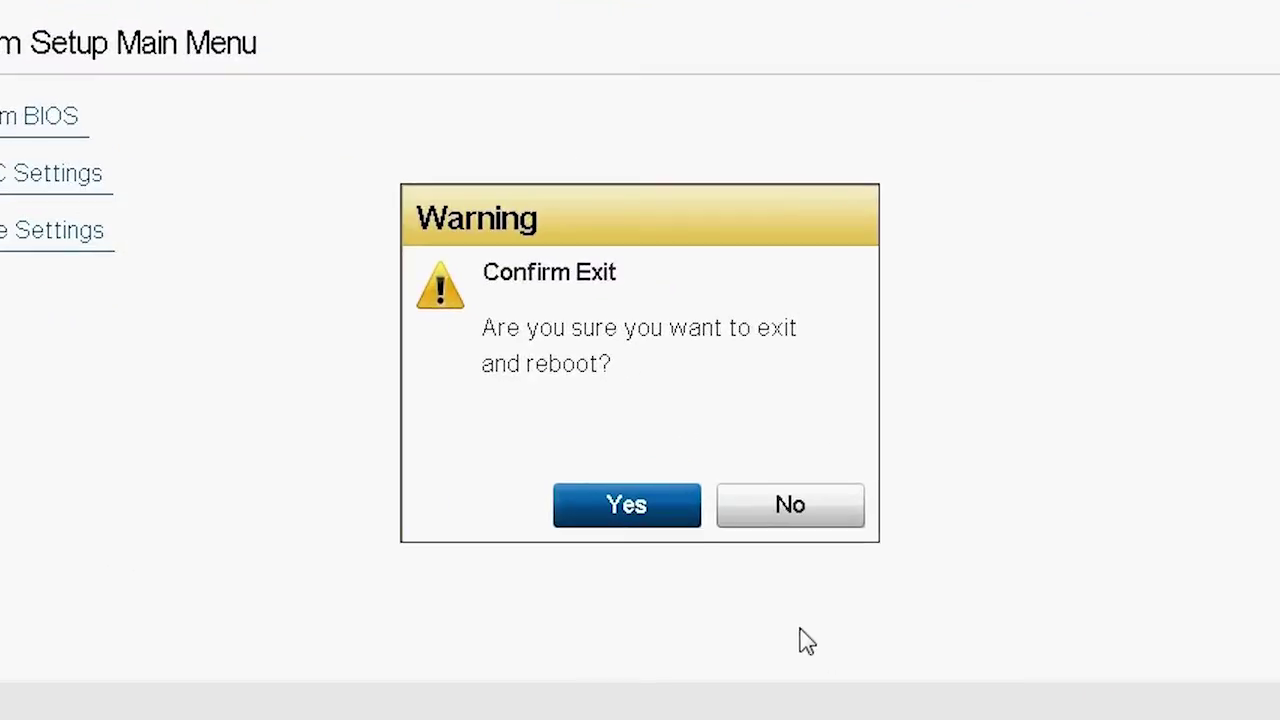
pyautogui.click(658, 515)
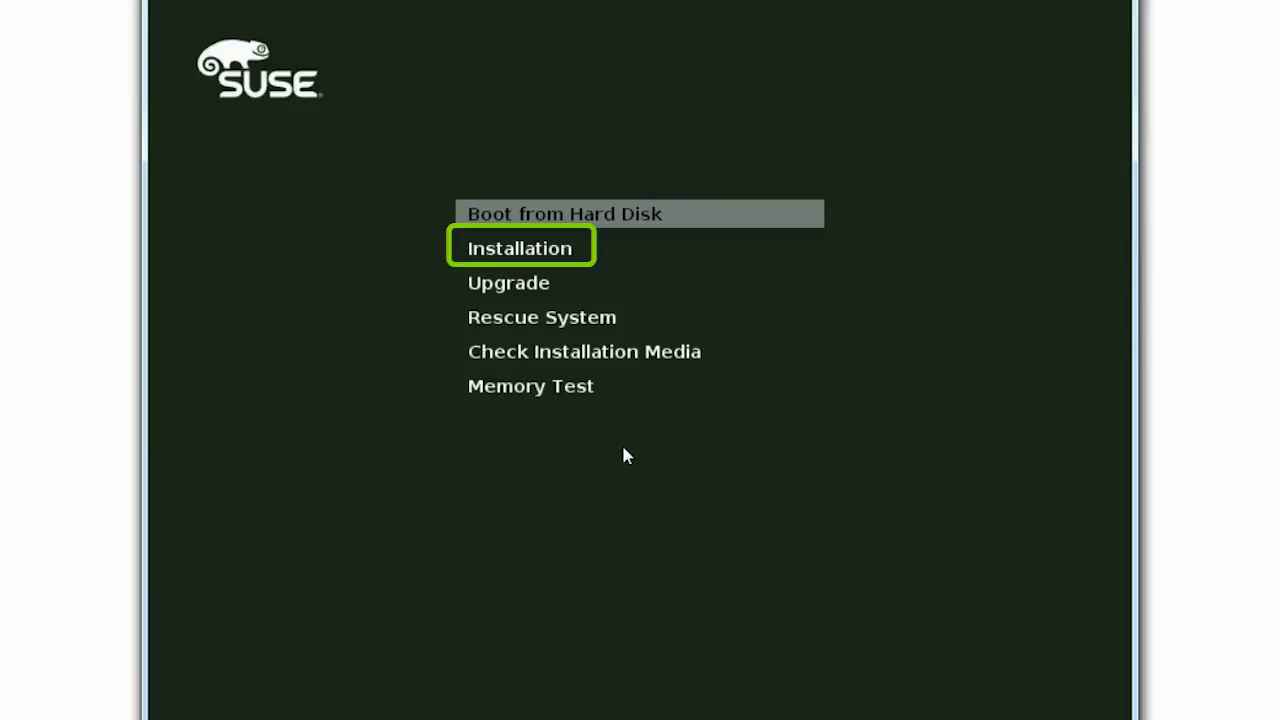
# Choose Installation from the SUSE boot menu, agree to the license terms, and continue
pyautogui.click(486, 250)
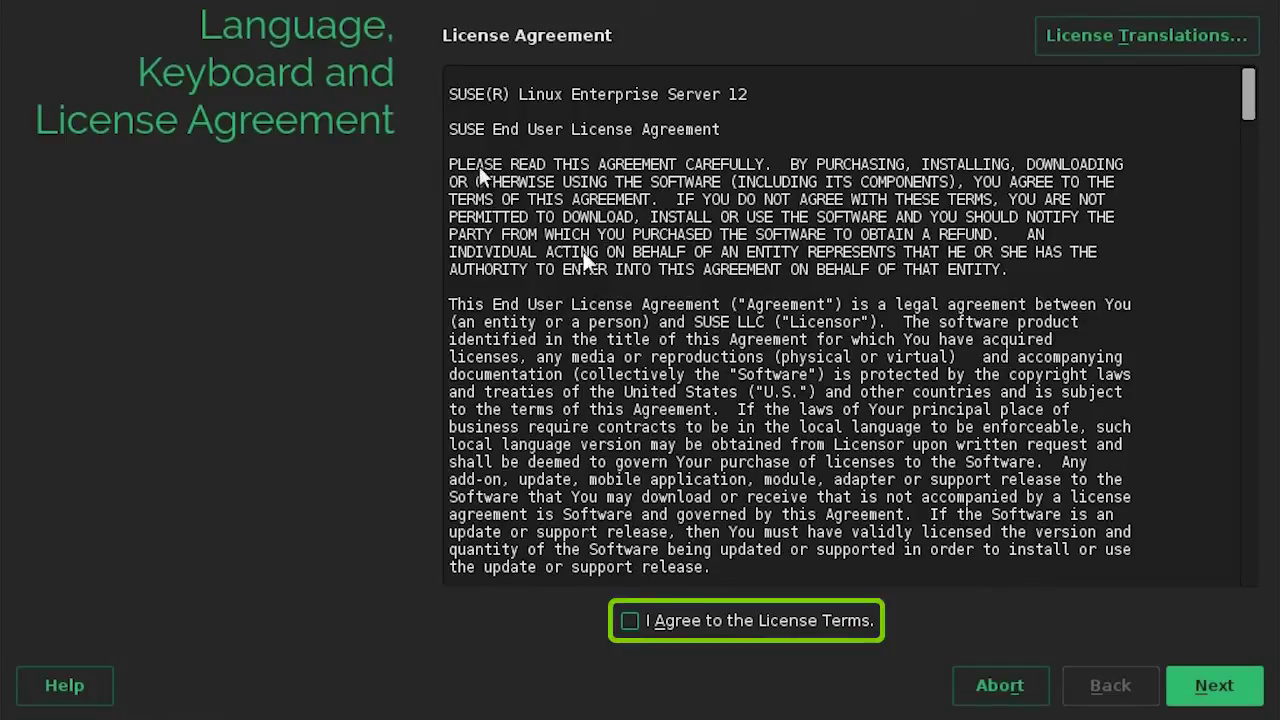
pyautogui.click(630, 622)
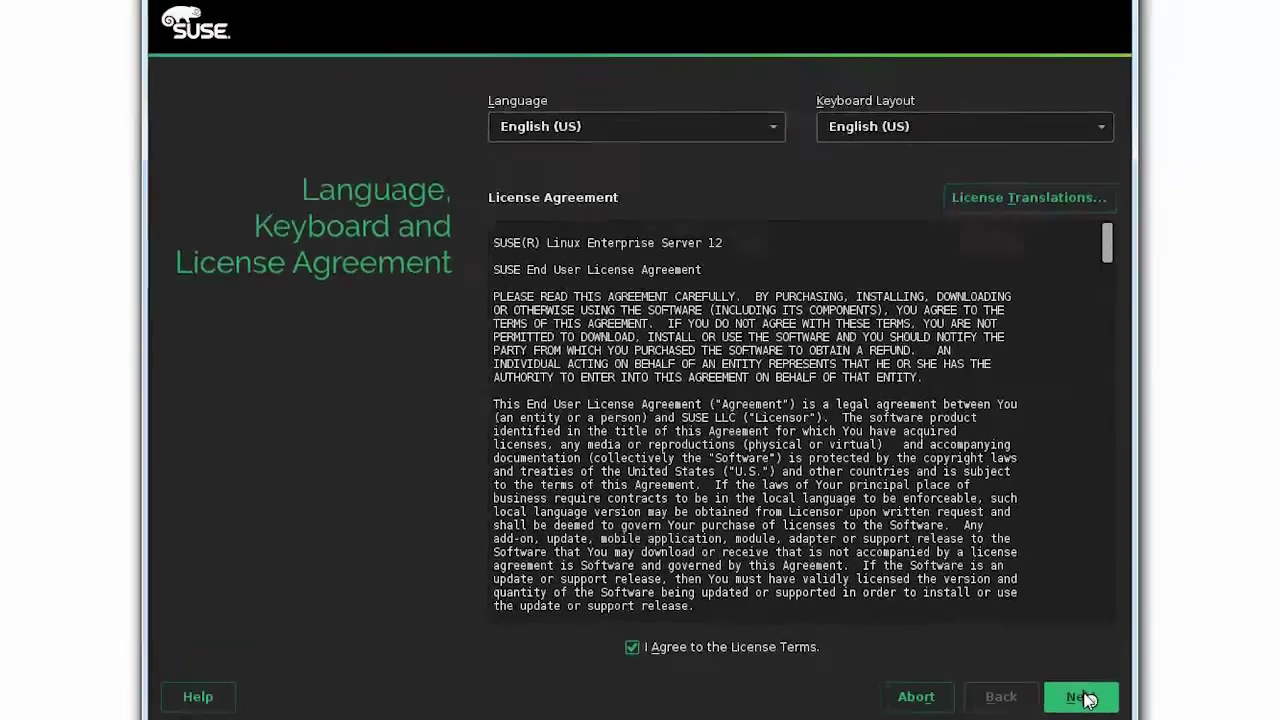
pyautogui.click(1216, 688)
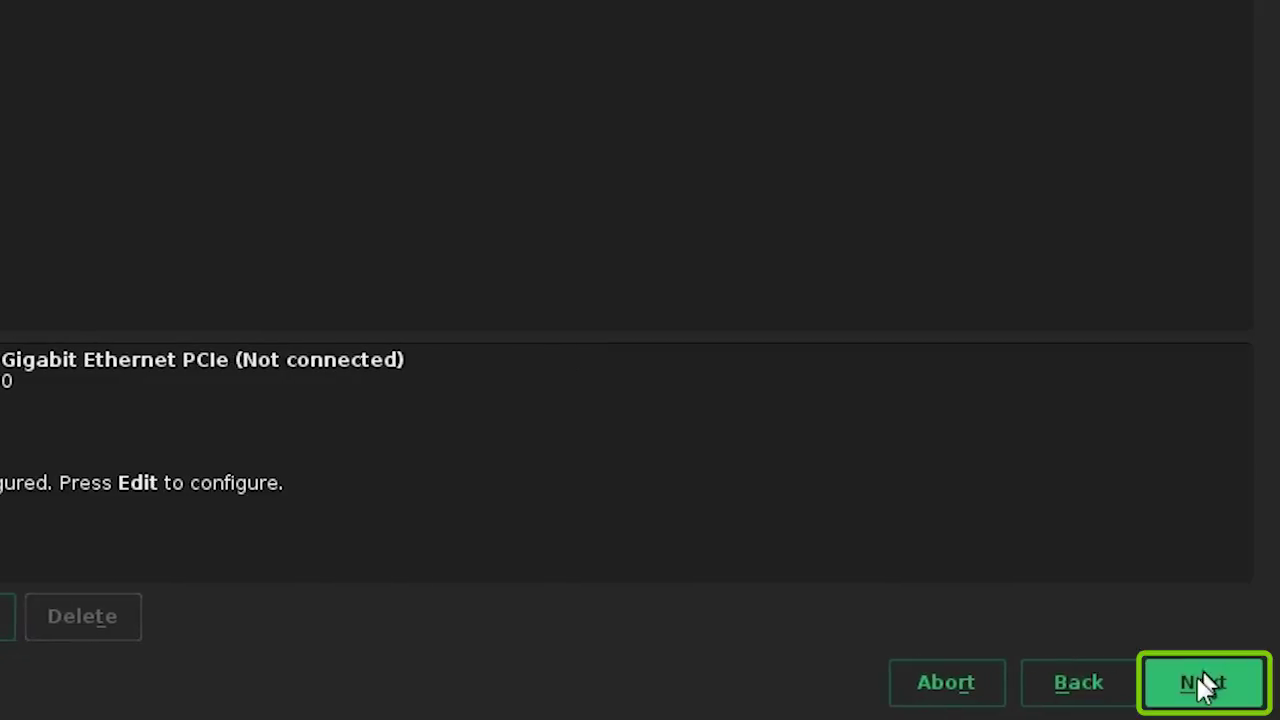
# Keep the default network settings, skip registration, and continue with no add-on product
pyautogui.click(1205, 685)
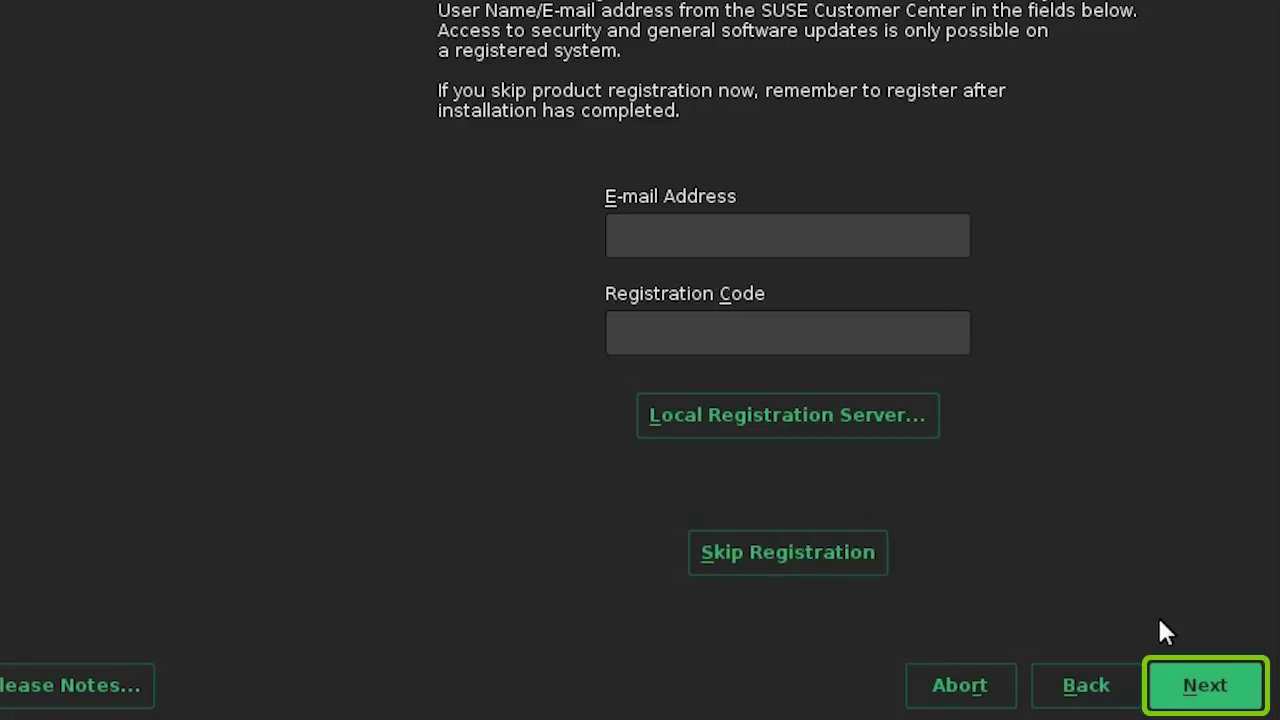
pyautogui.click(822, 555)
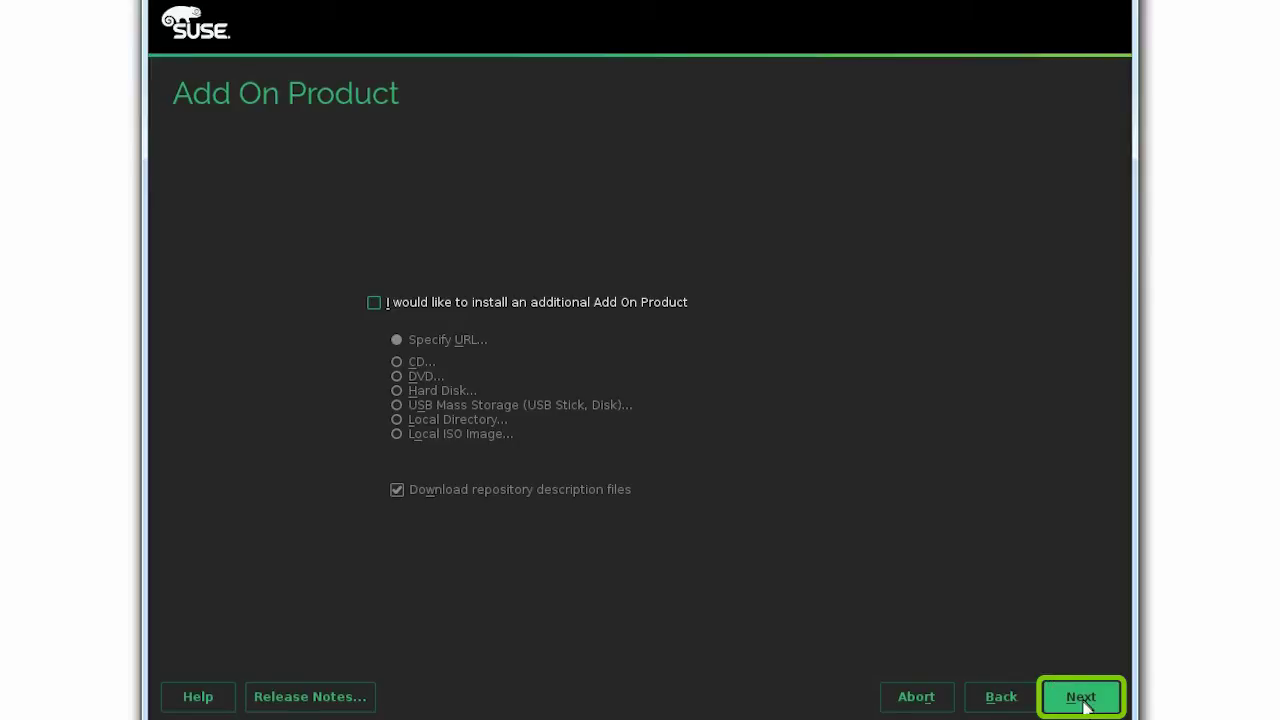
pyautogui.click(1081, 699)
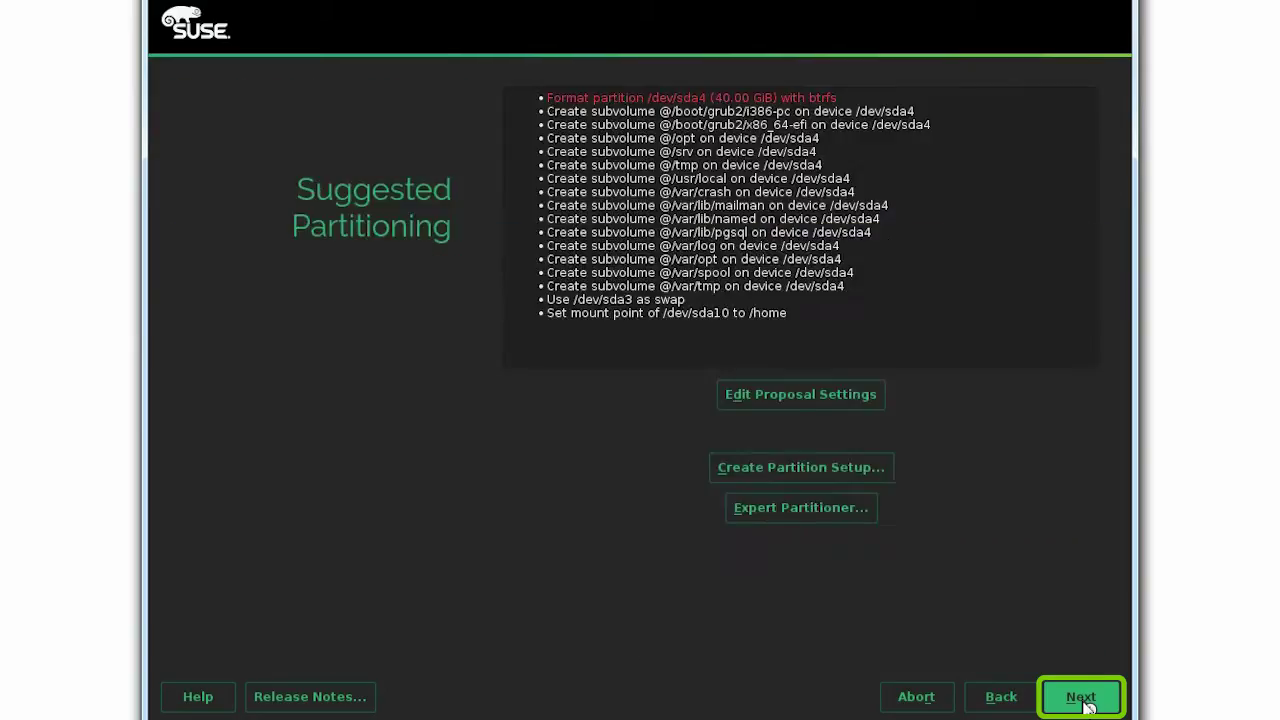
# Accept the suggested /dev/sda4 btrfs and /dev/sda3 swap partitioning, and confirm creating no local user
pyautogui.click(1081, 699)
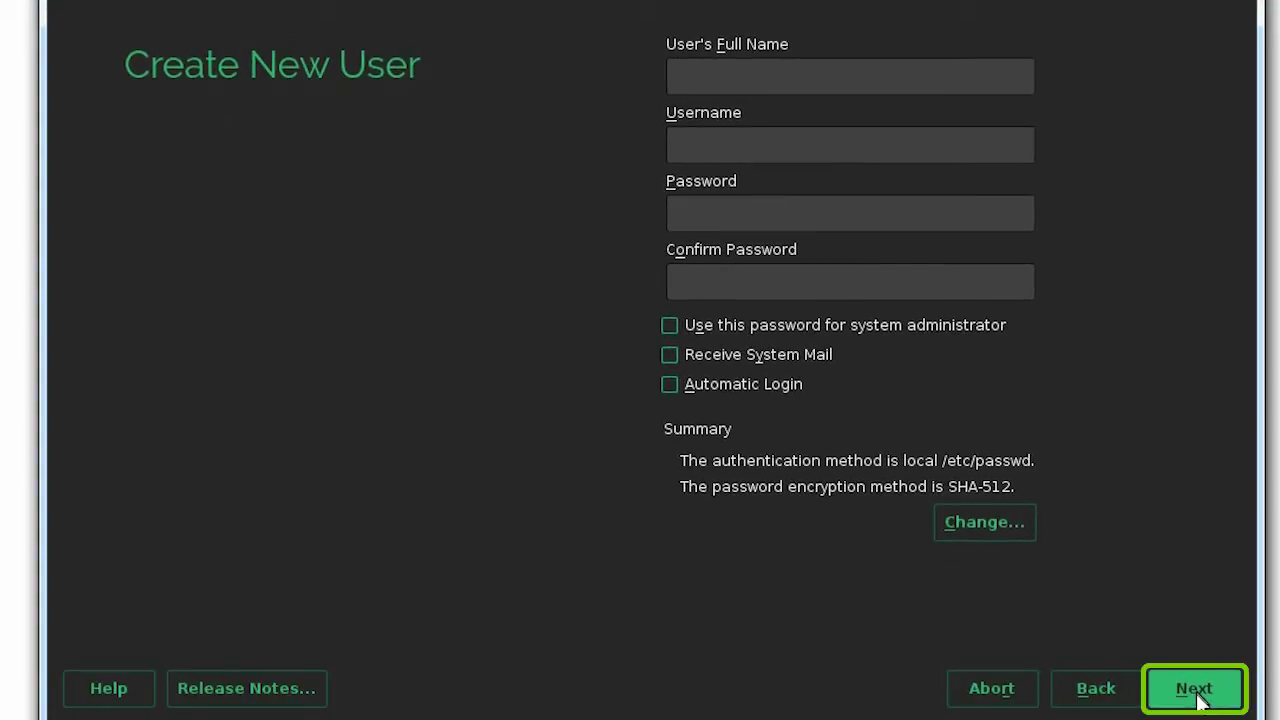
pyautogui.click(1196, 692)
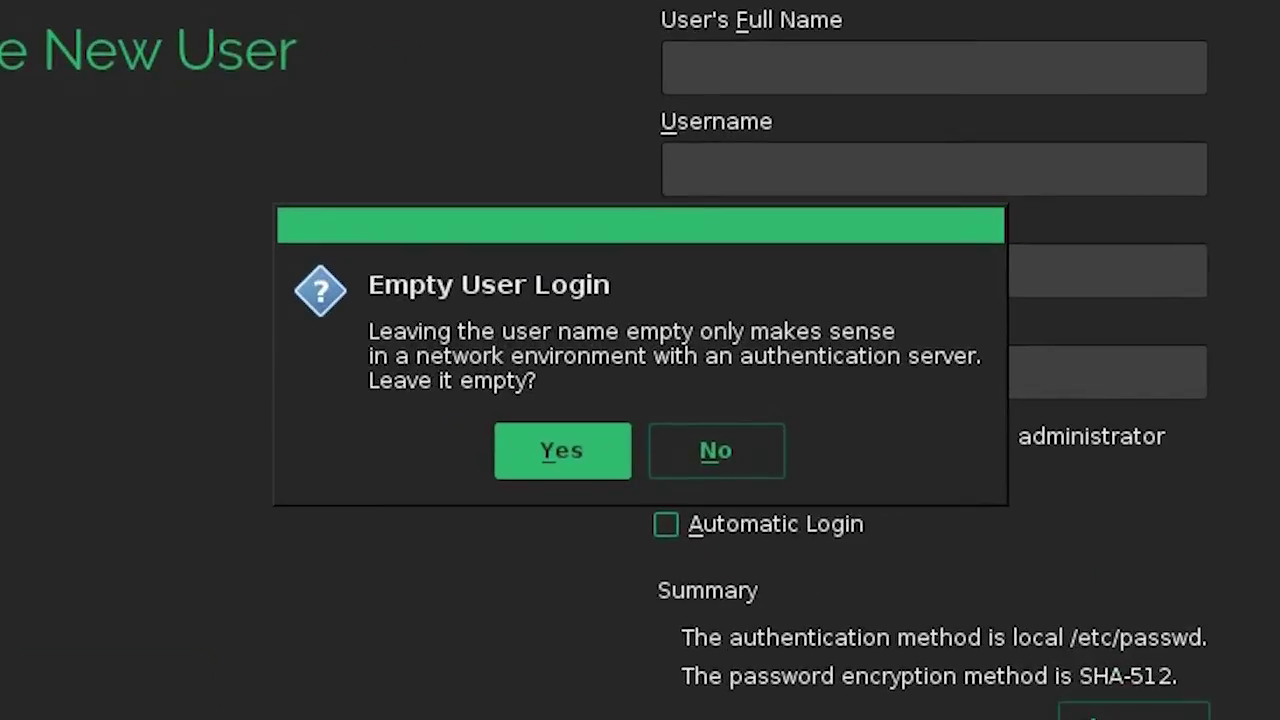
pyautogui.click(610, 454)
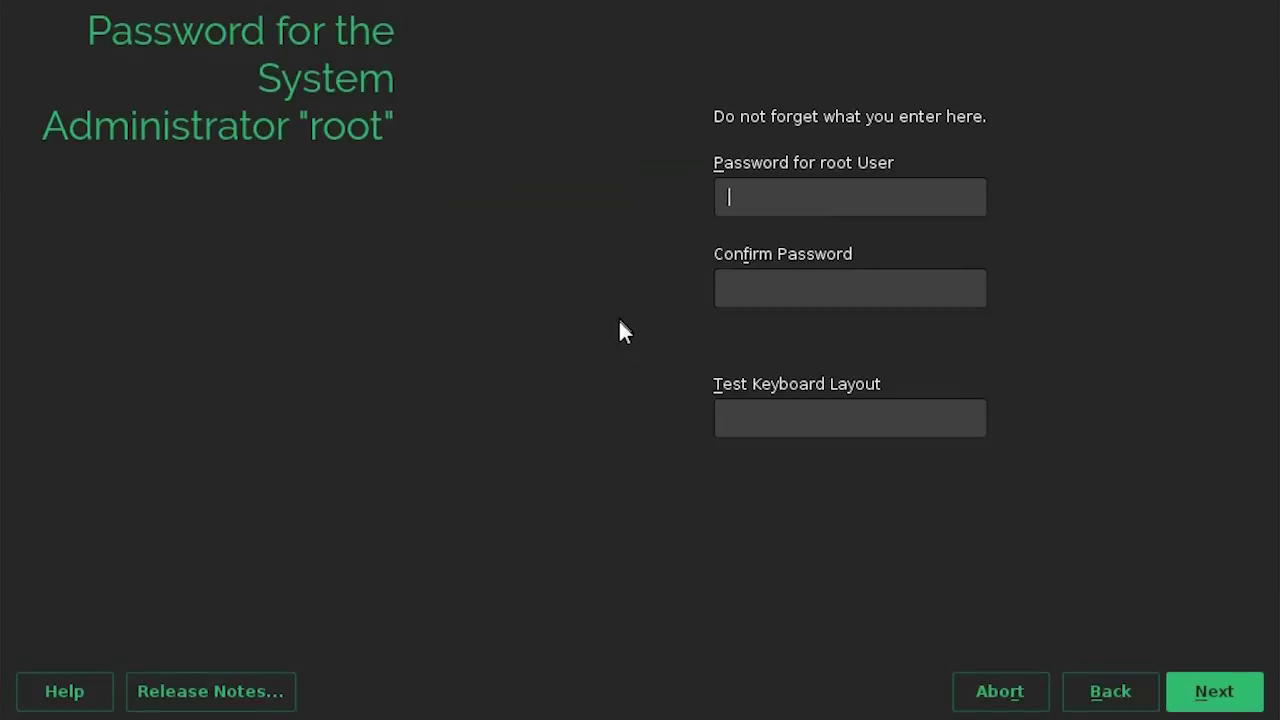
# Enter and confirm an eight-character root password, accepting it despite the too-simple warning
pyautogui.write('aaaaaaaa')
pyautogui.click(786, 290)
pyautogui.write('aaaaaaaa')
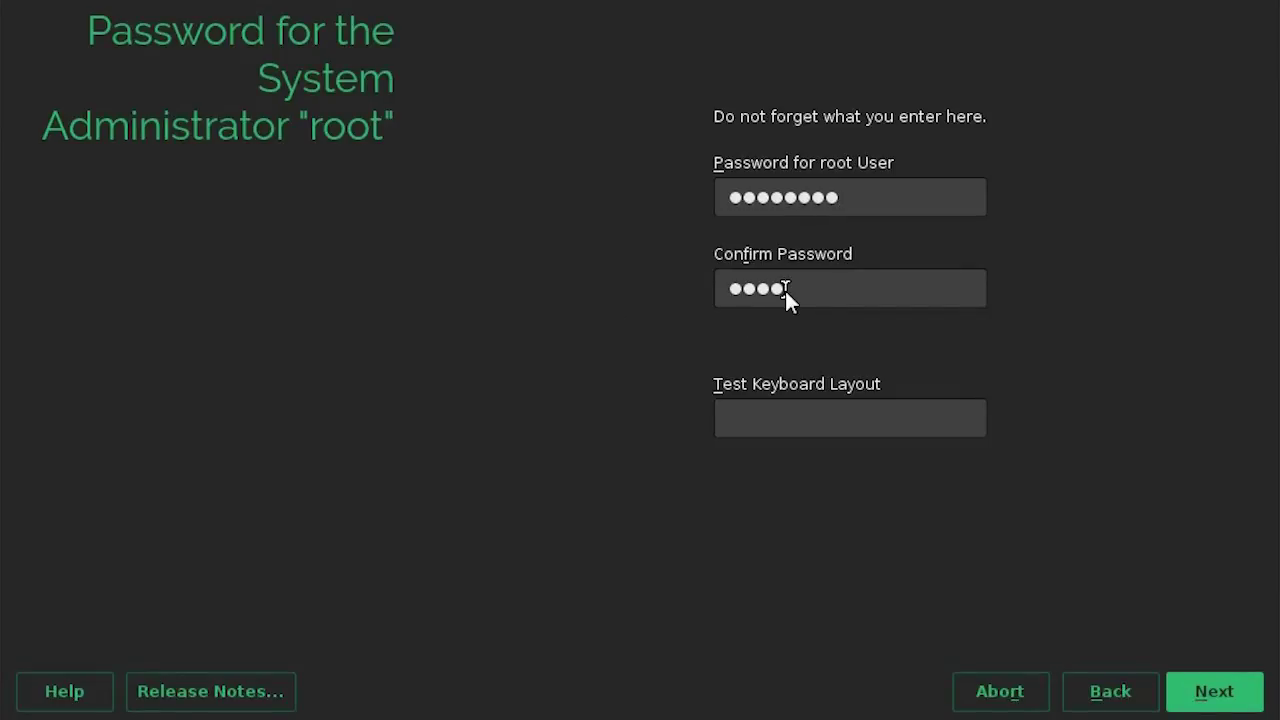
pyautogui.click(1244, 696)
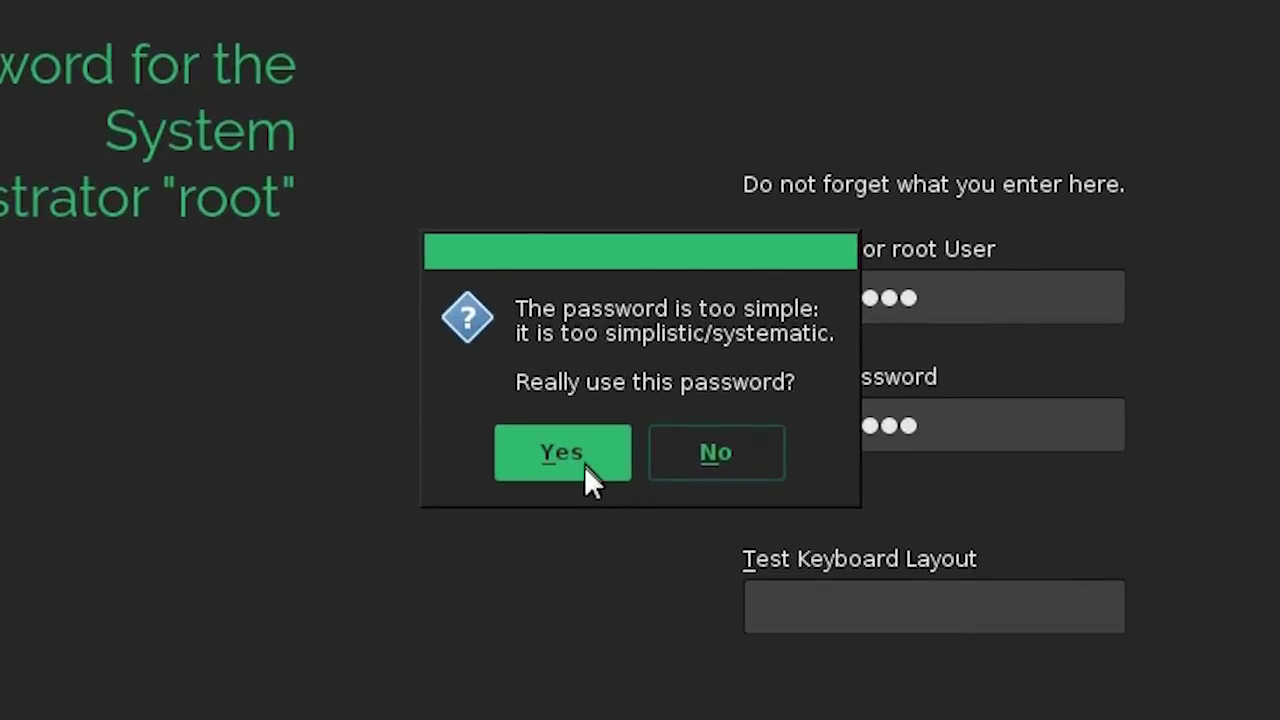
pyautogui.click(586, 467)
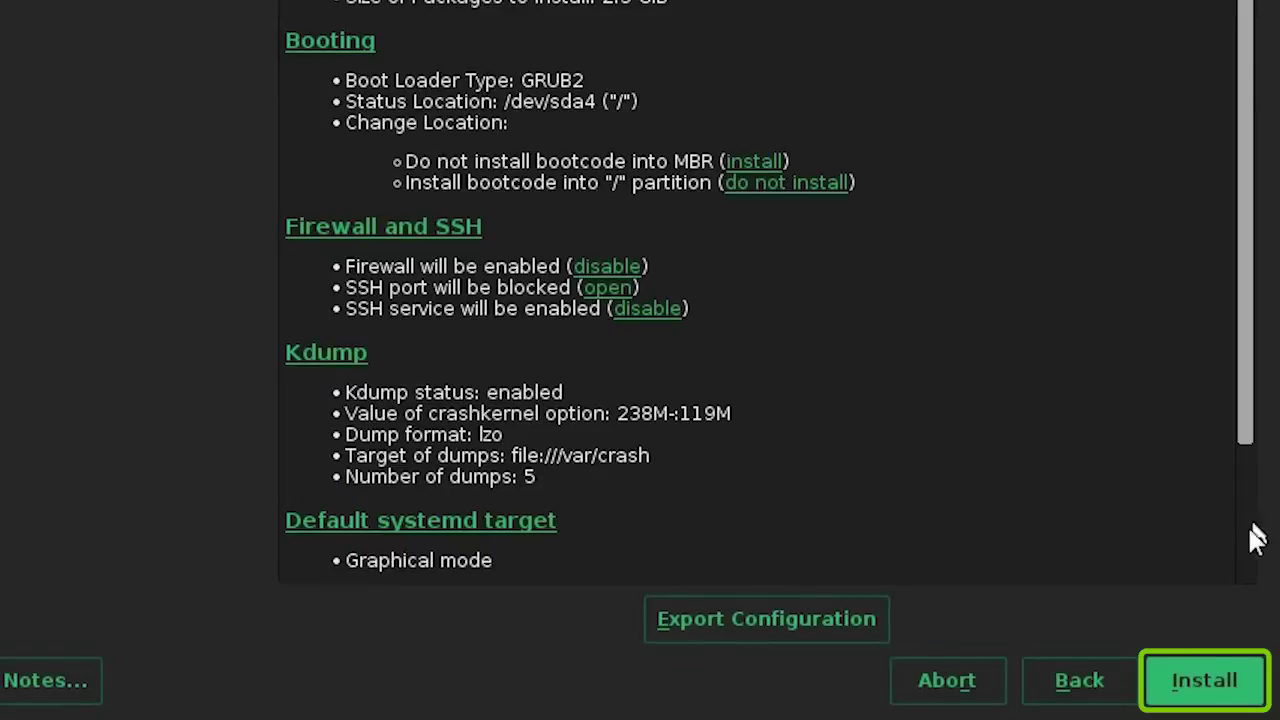
# Review the installation settings, then start and confirm the SLES 12 install, erasing existing partitions
pyautogui.scroll(-3, 1250, 536)
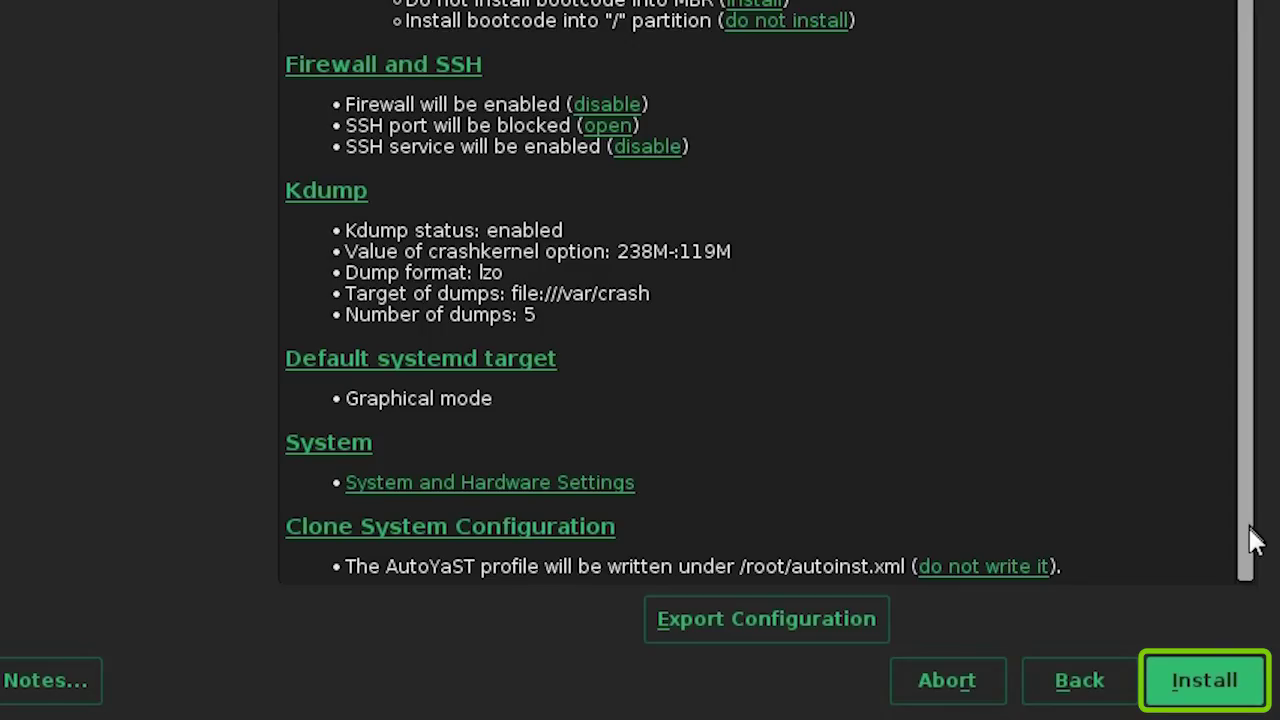
pyautogui.click(1205, 682)
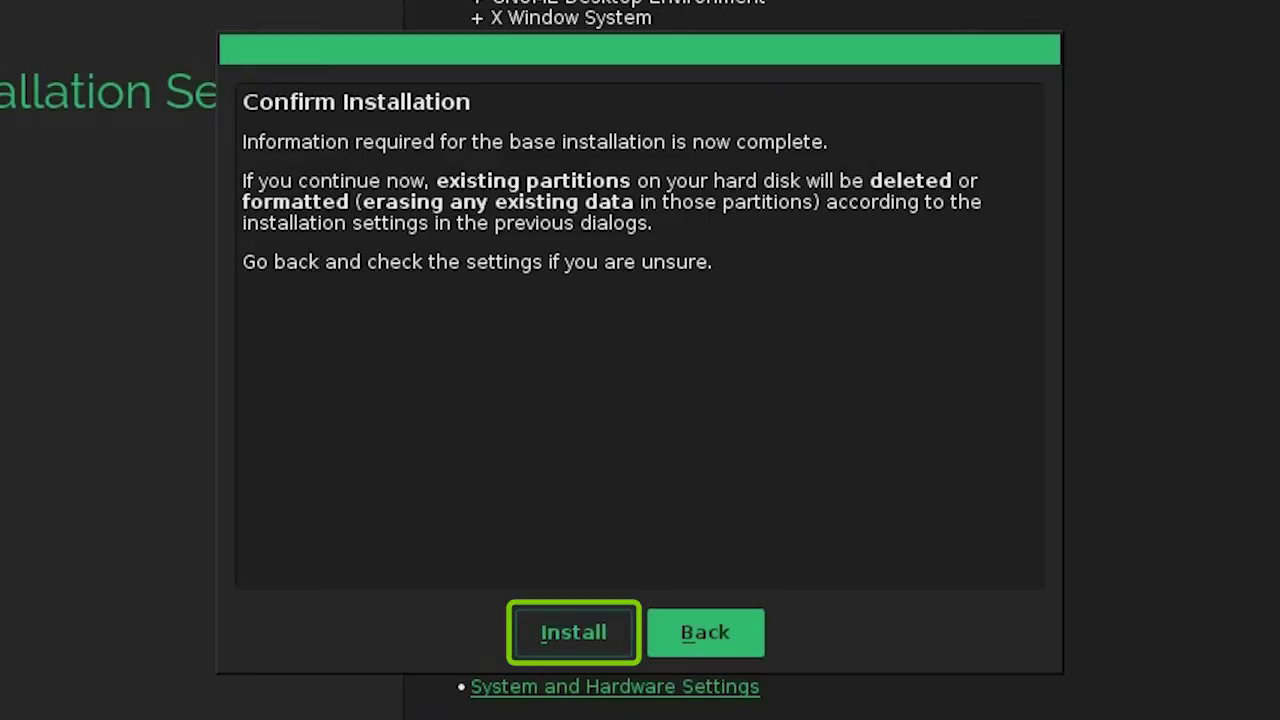
pyautogui.click(588, 641)
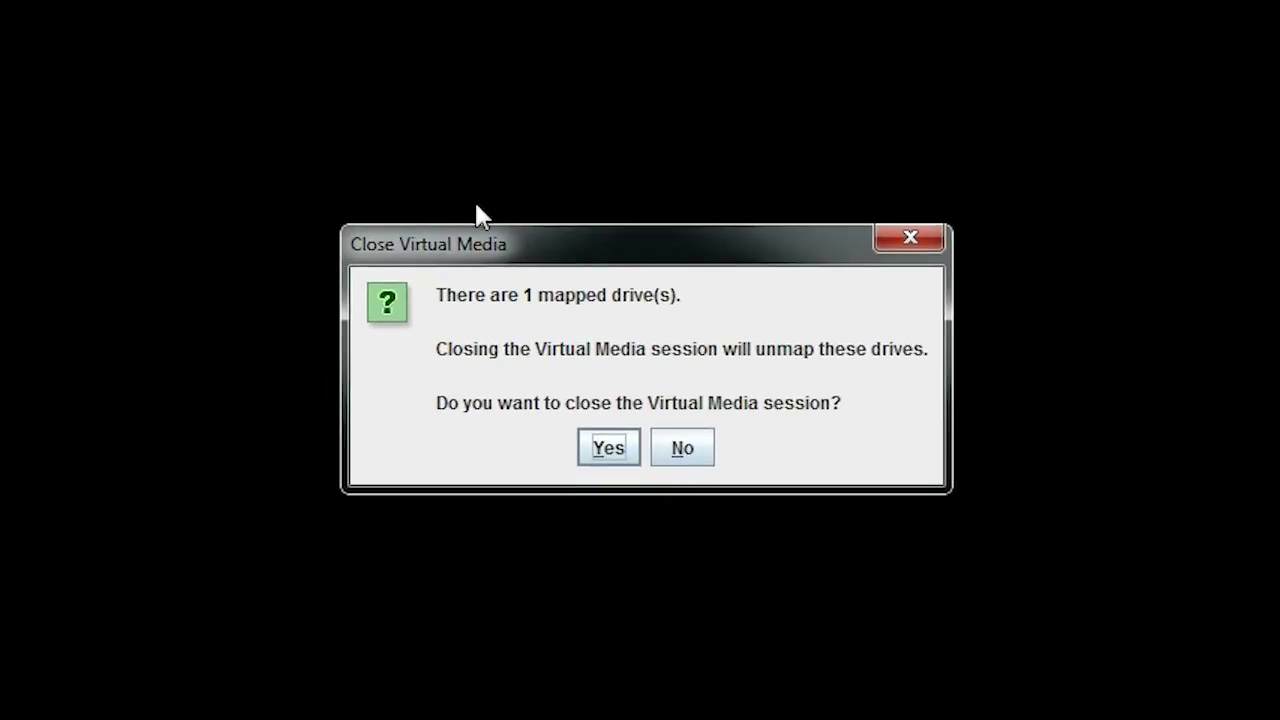
# Confirm closing the Virtual Media session to unmap the installation ISO
pyautogui.click(609, 449)
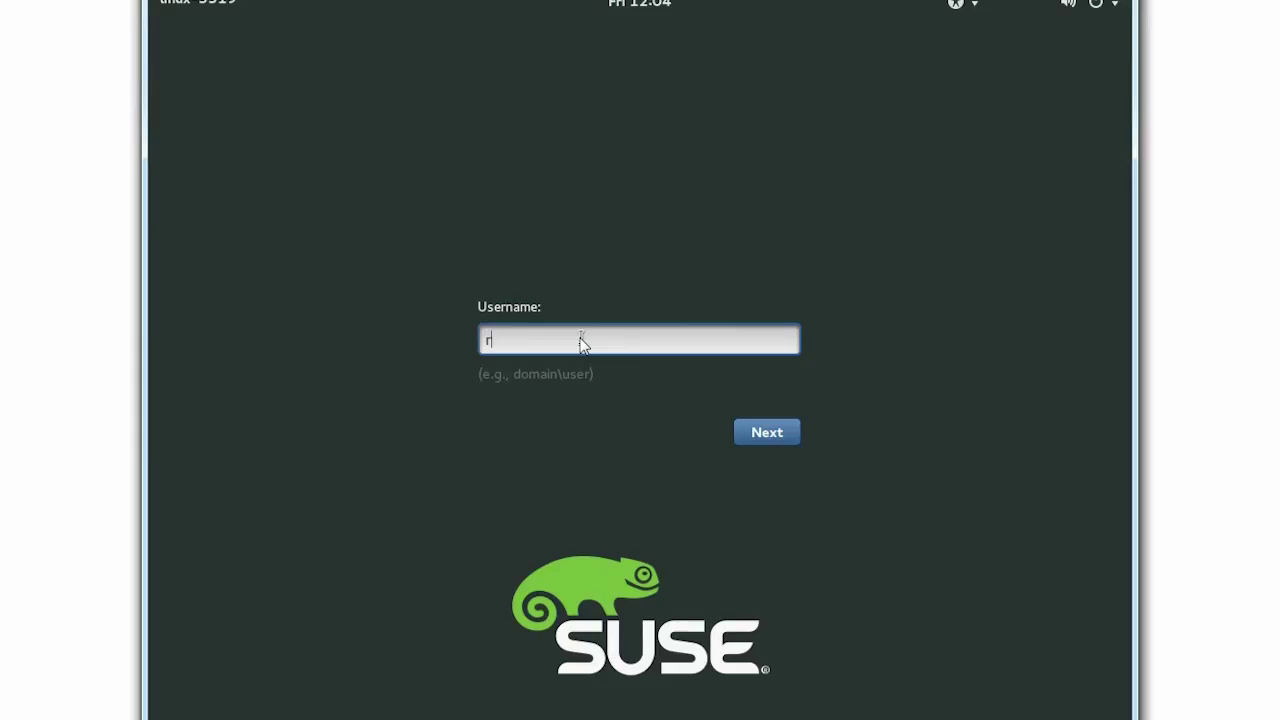
# Sign in as root with the account password to reach the SUSE desktop
pyautogui.click(745, 433)
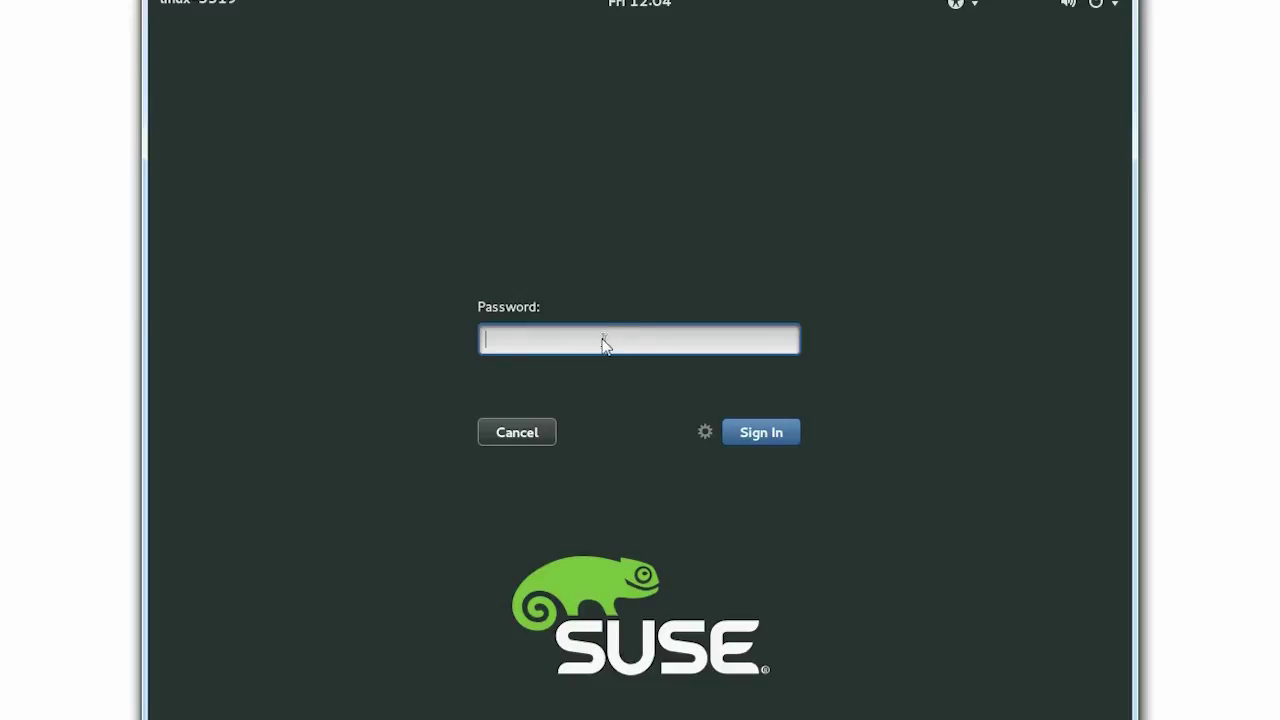
pyautogui.write('••••••••')
pyautogui.click(745, 433)
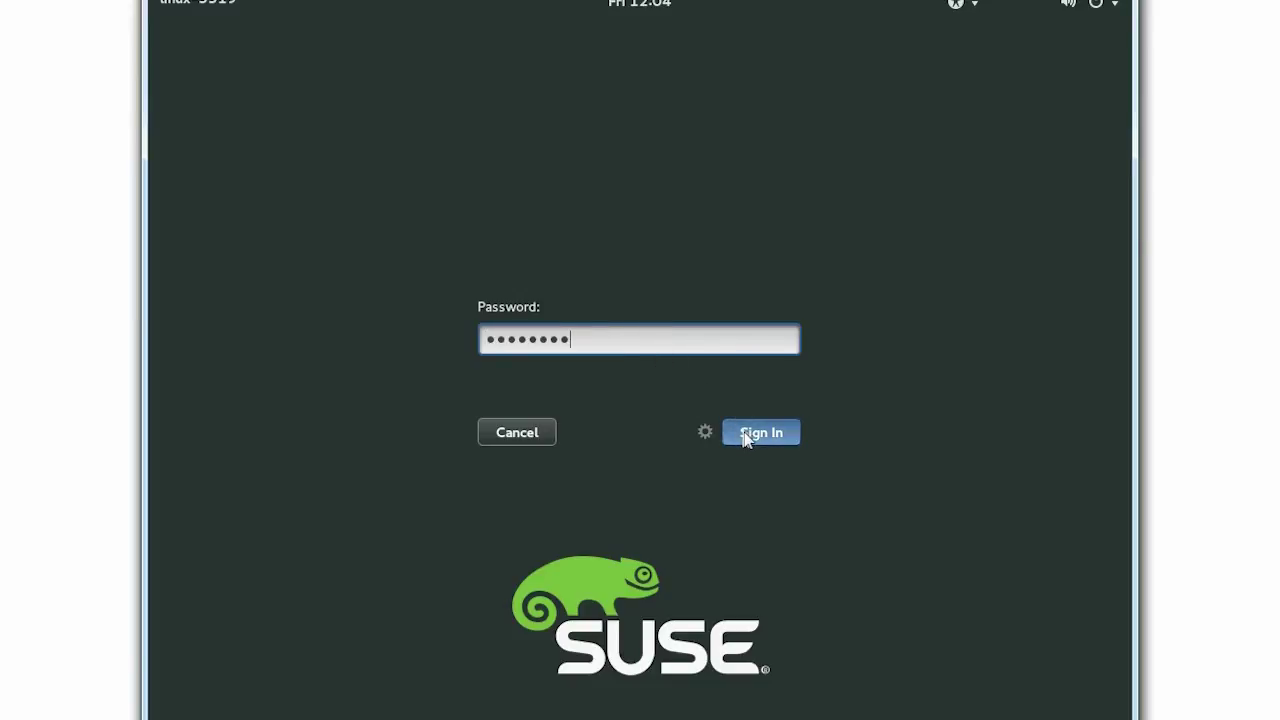